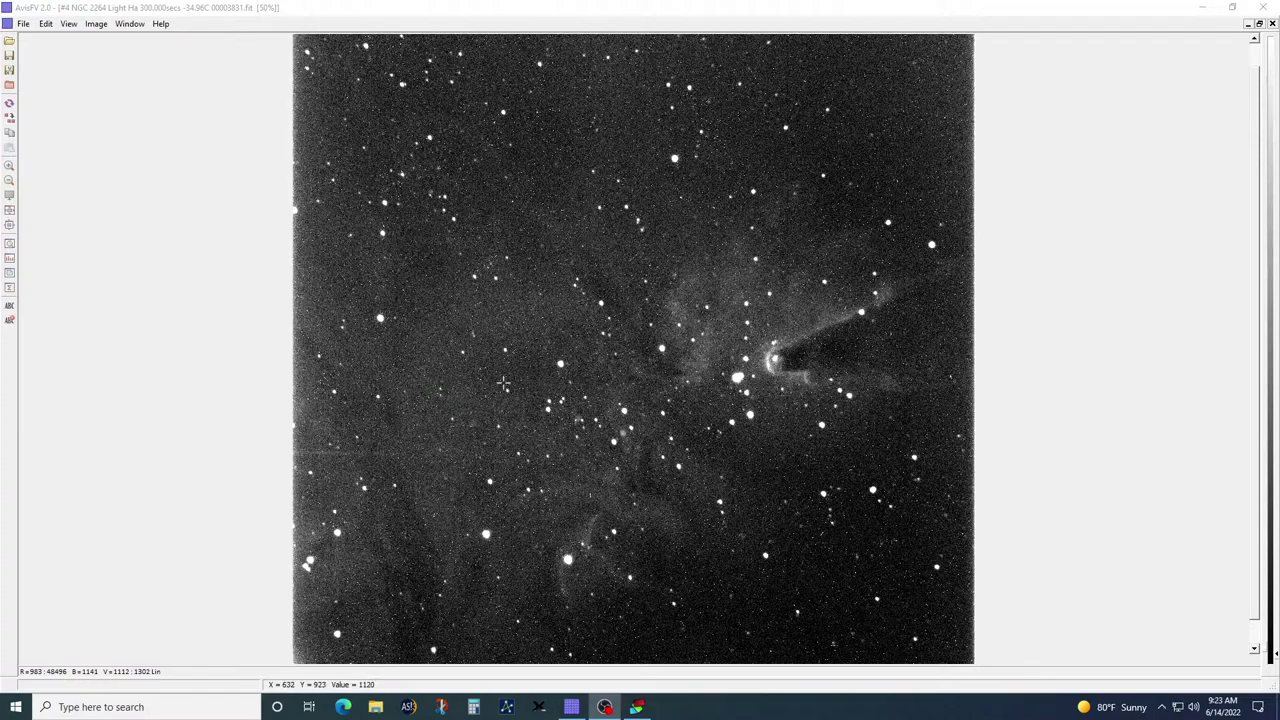
Step: Put away the NGC 2264 light frame and examine the 300-second dark and the 2.8-second Ha flat field, minimizing each image after viewing
click(1247, 24)
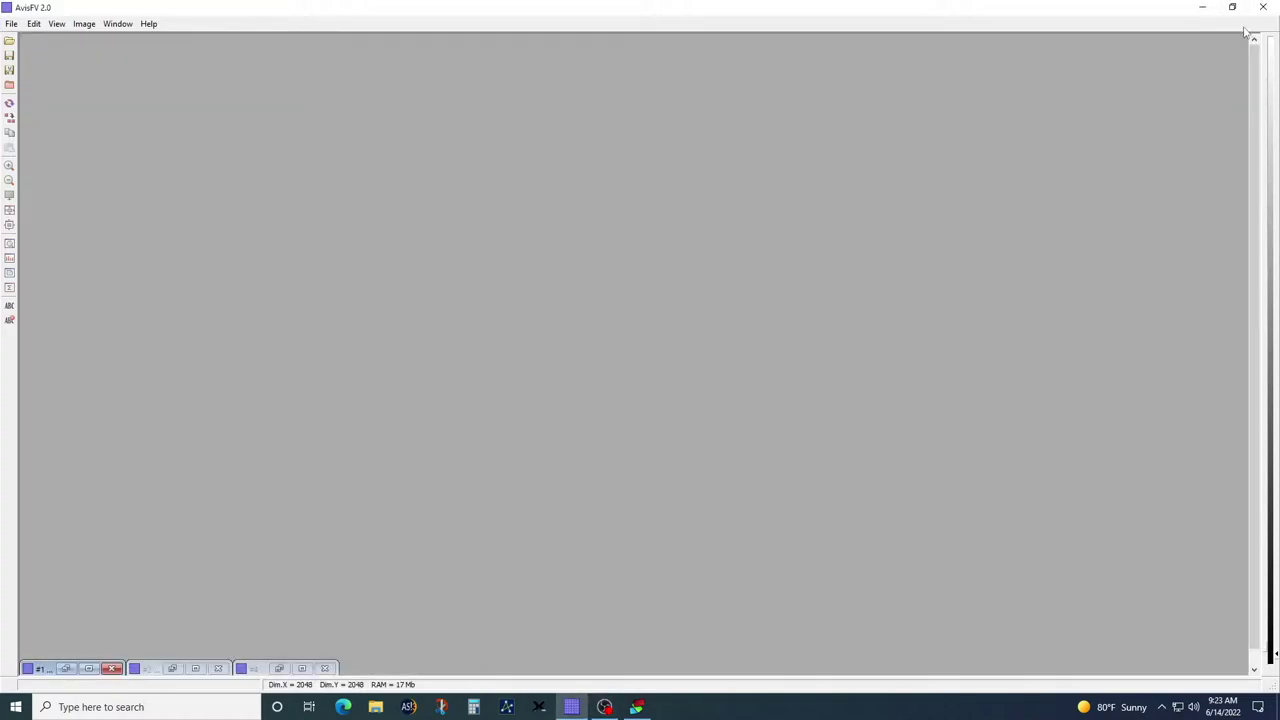
click(195, 668)
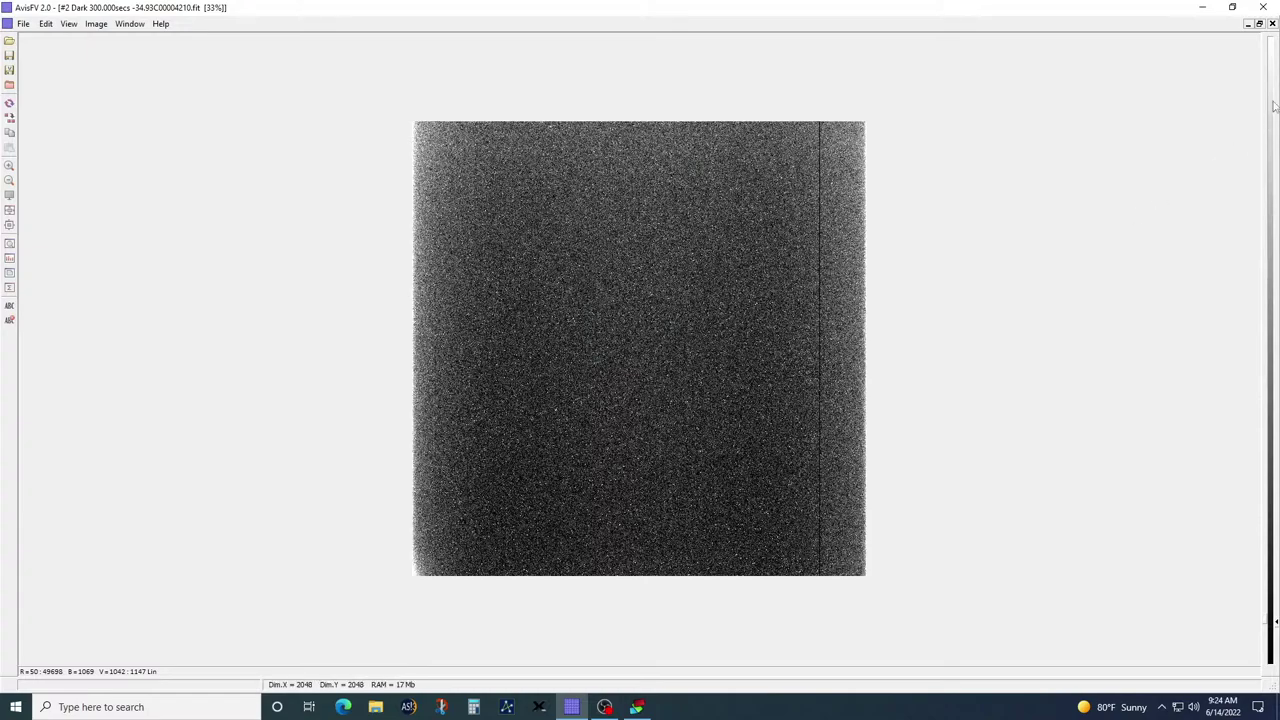
click(1248, 23)
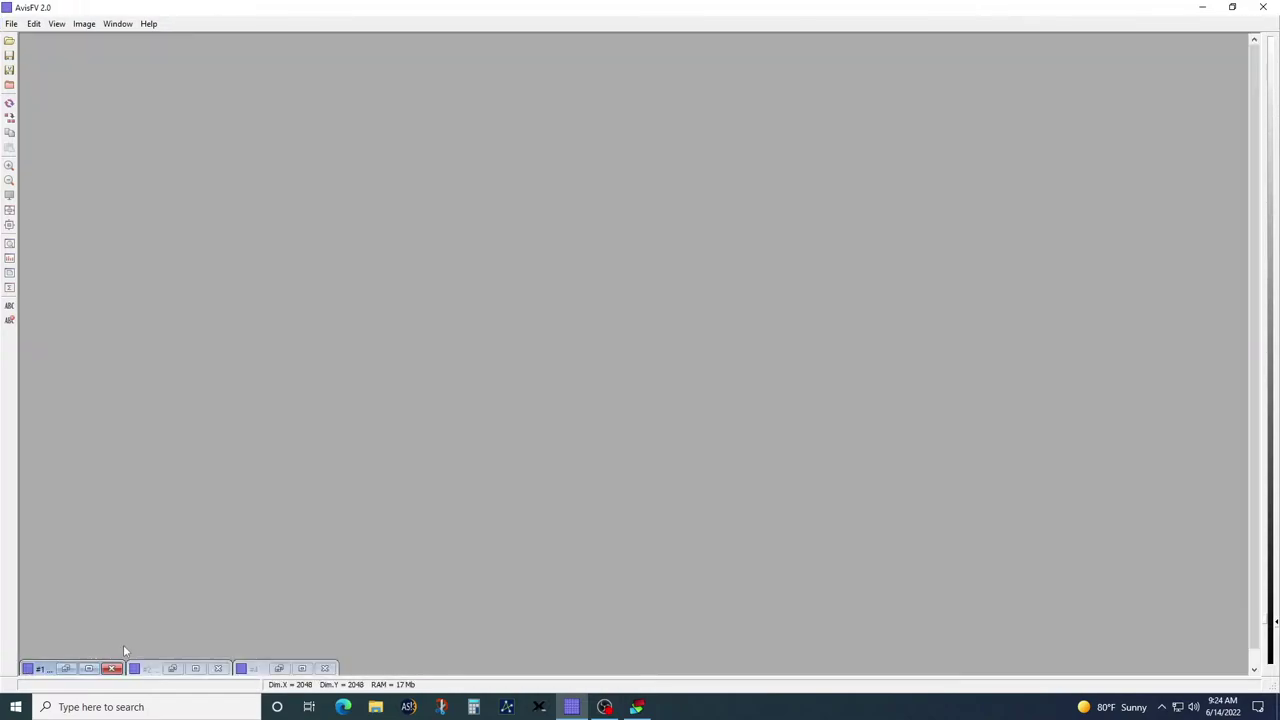
click(88, 668)
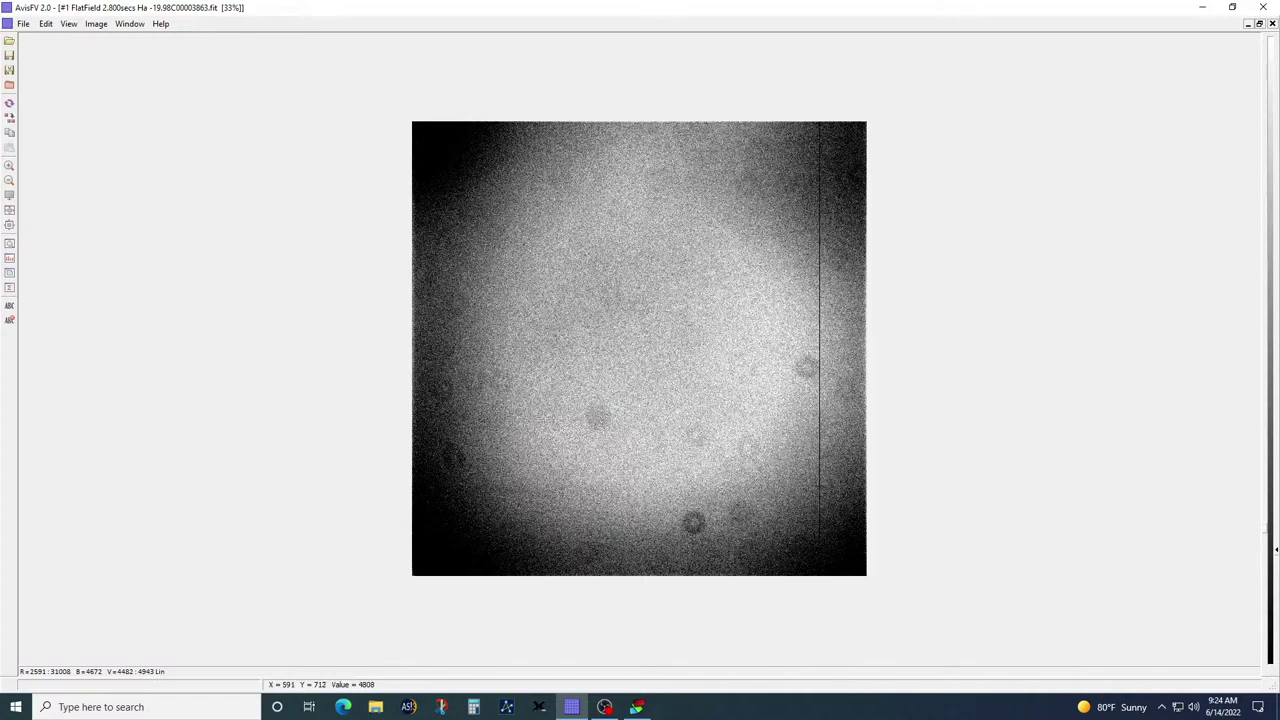
click(1247, 24)
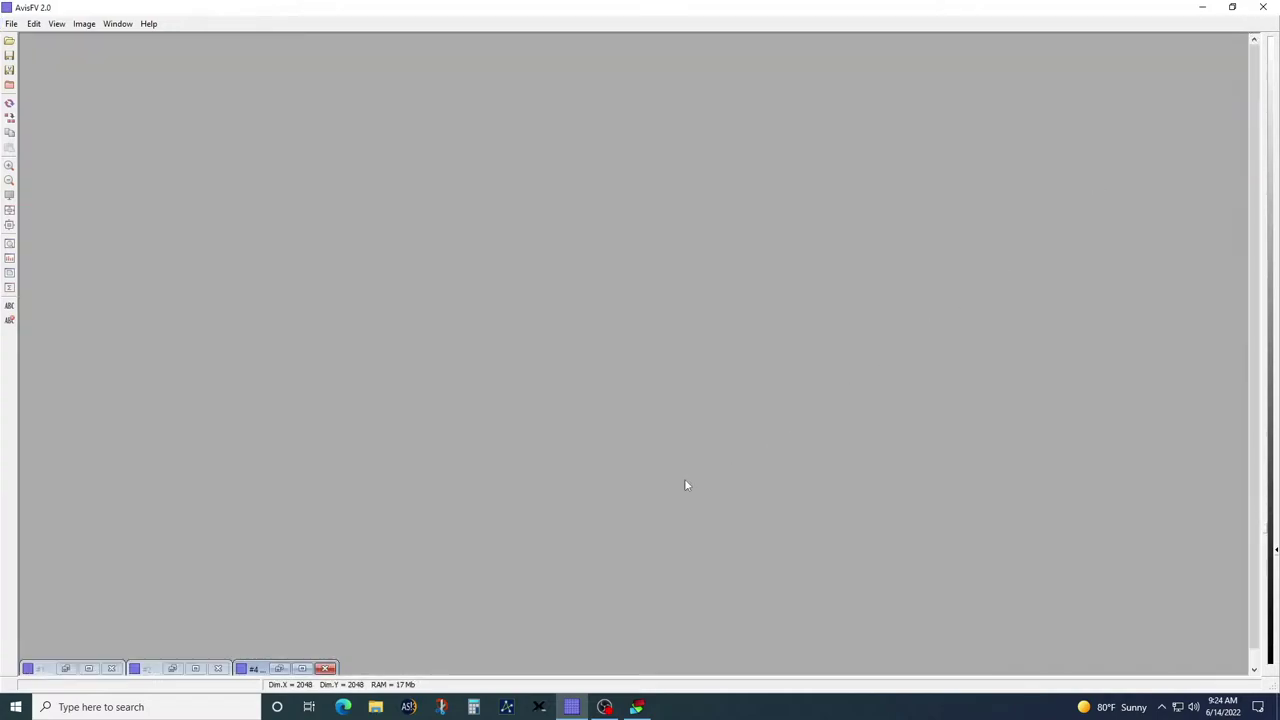
Step: Switch to DeepSkyStacker and load all seven NGC 2264 Ha 300-second FIT files from the ssi processing demo folder as light frames
click(634, 707)
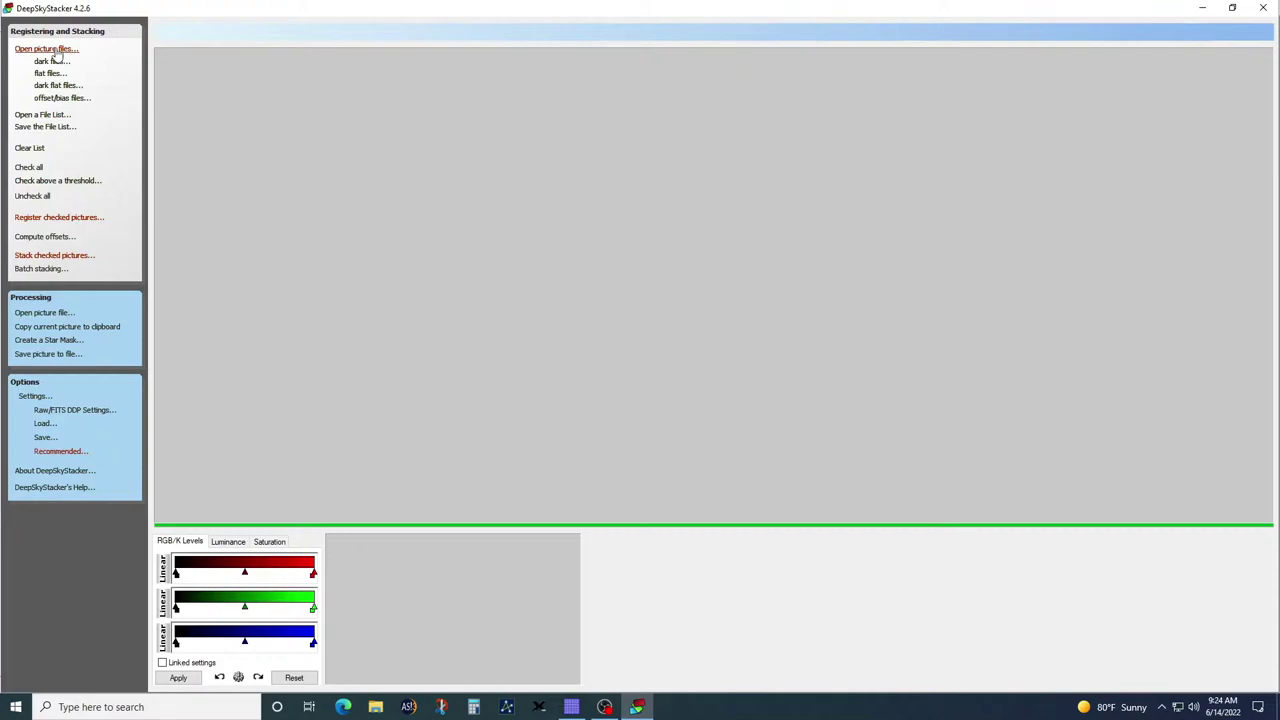
click(50, 50)
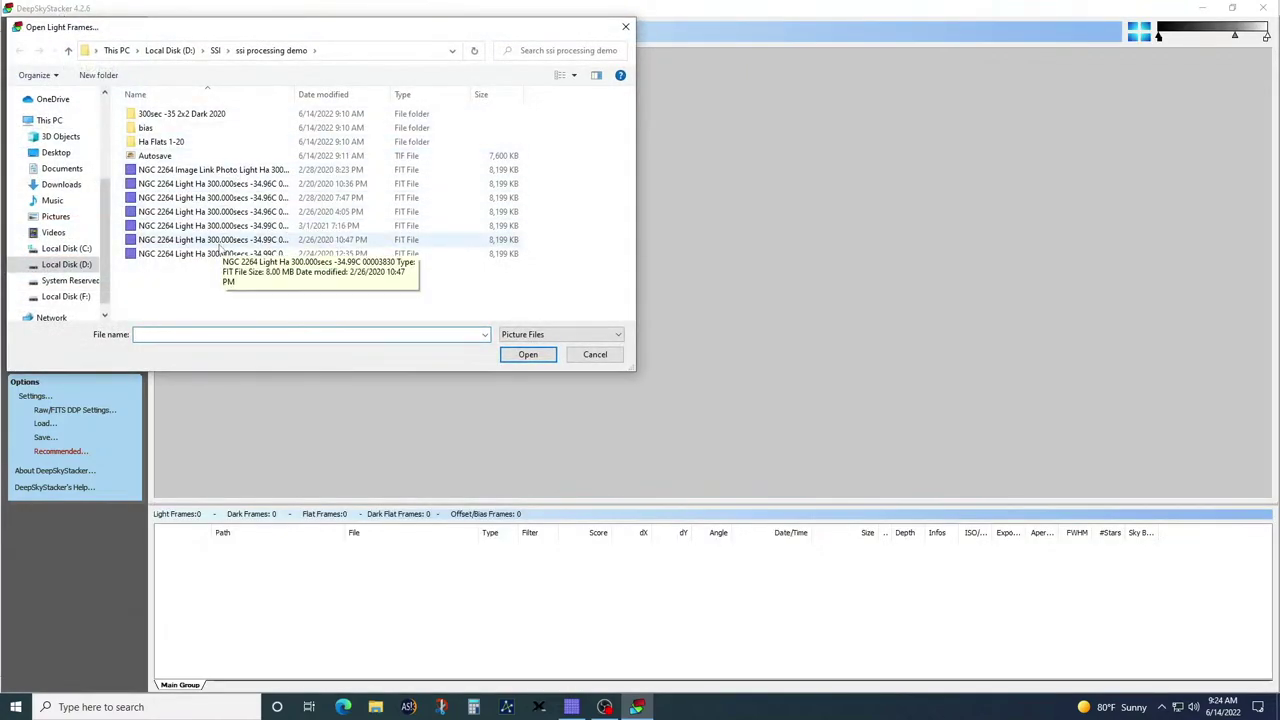
click(235, 172)
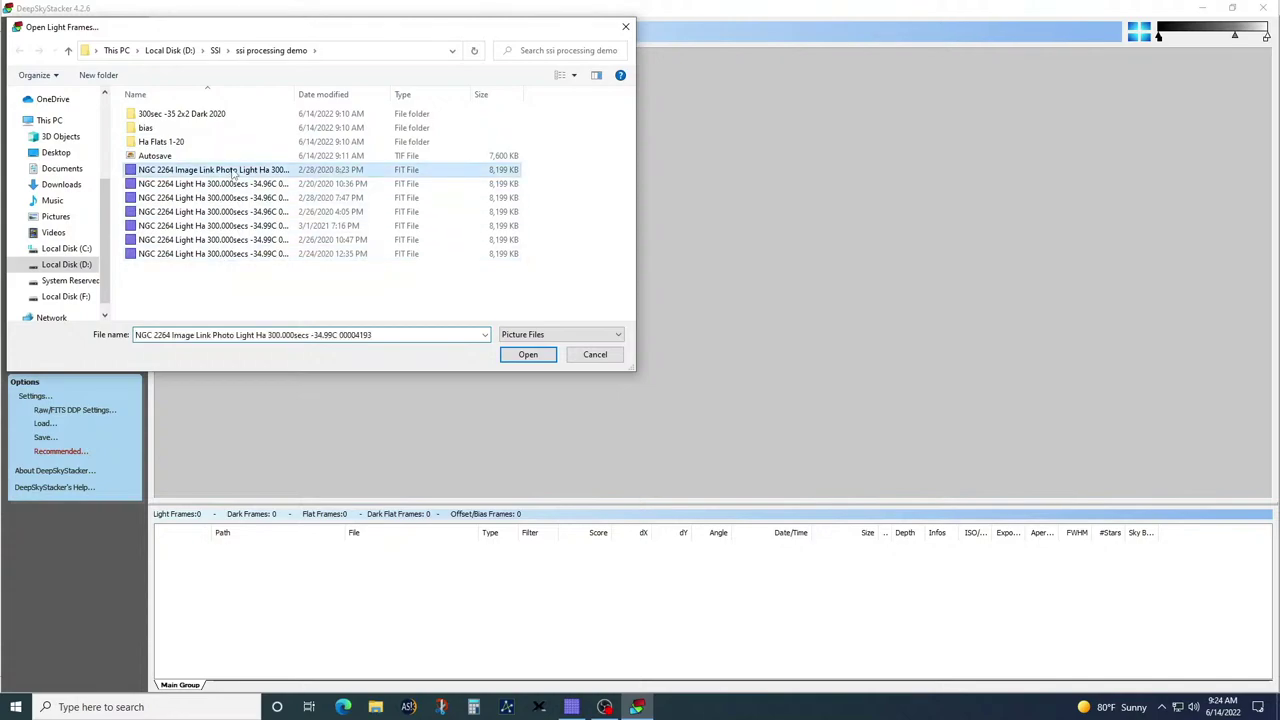
shift+click(228, 254)
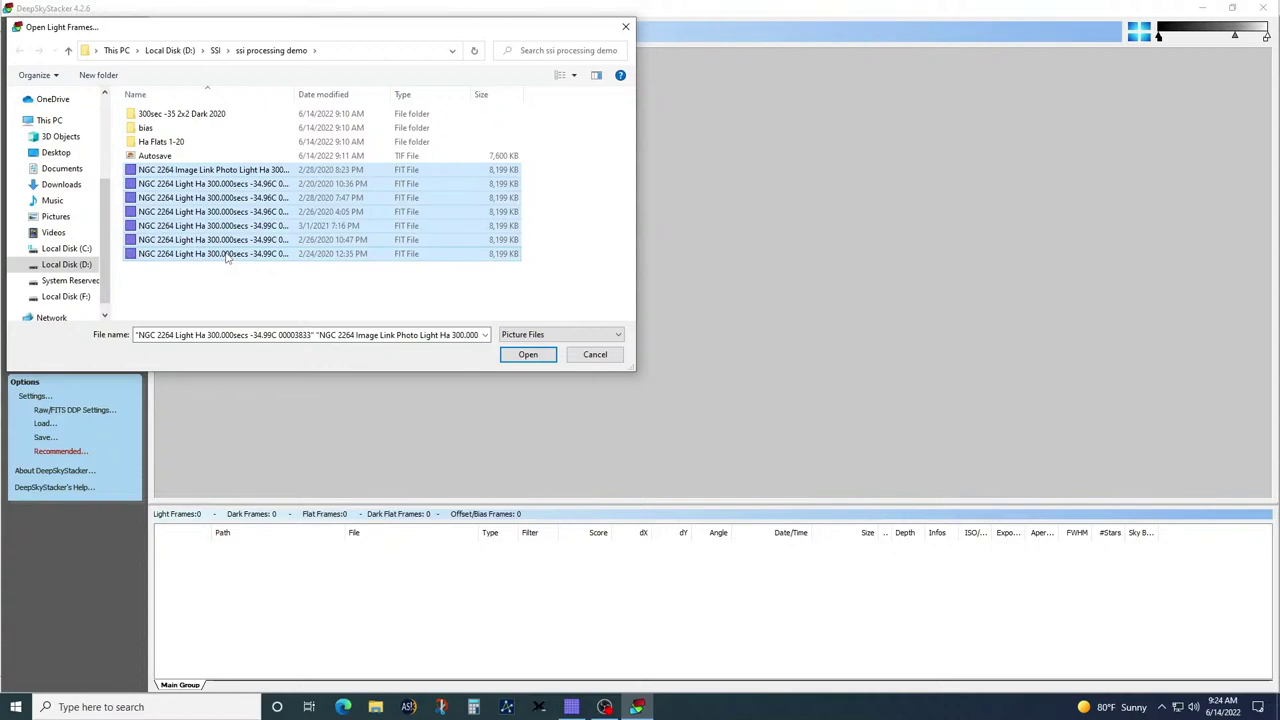
click(538, 358)
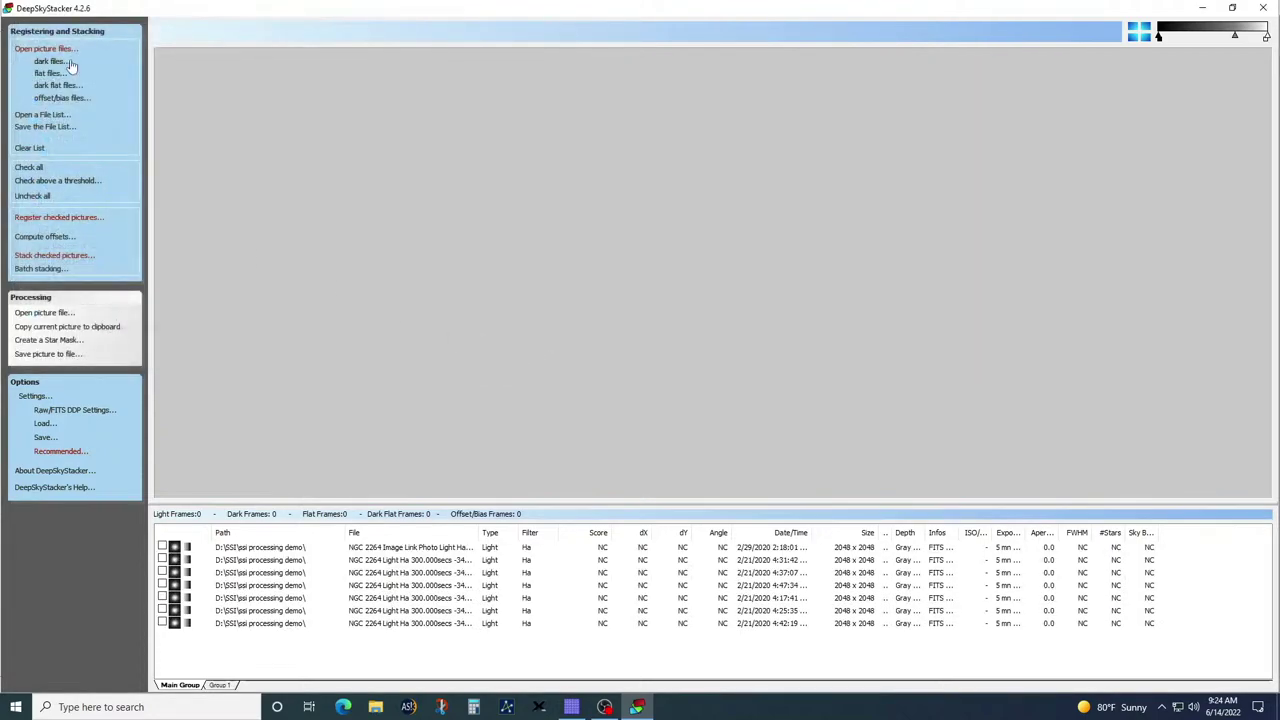
Step: Add the twelve 300-second dark FIT files from the 300sec -35 2x2 Dark 2020 folder as dark frames, excluding the MasterDark file
click(50, 62)
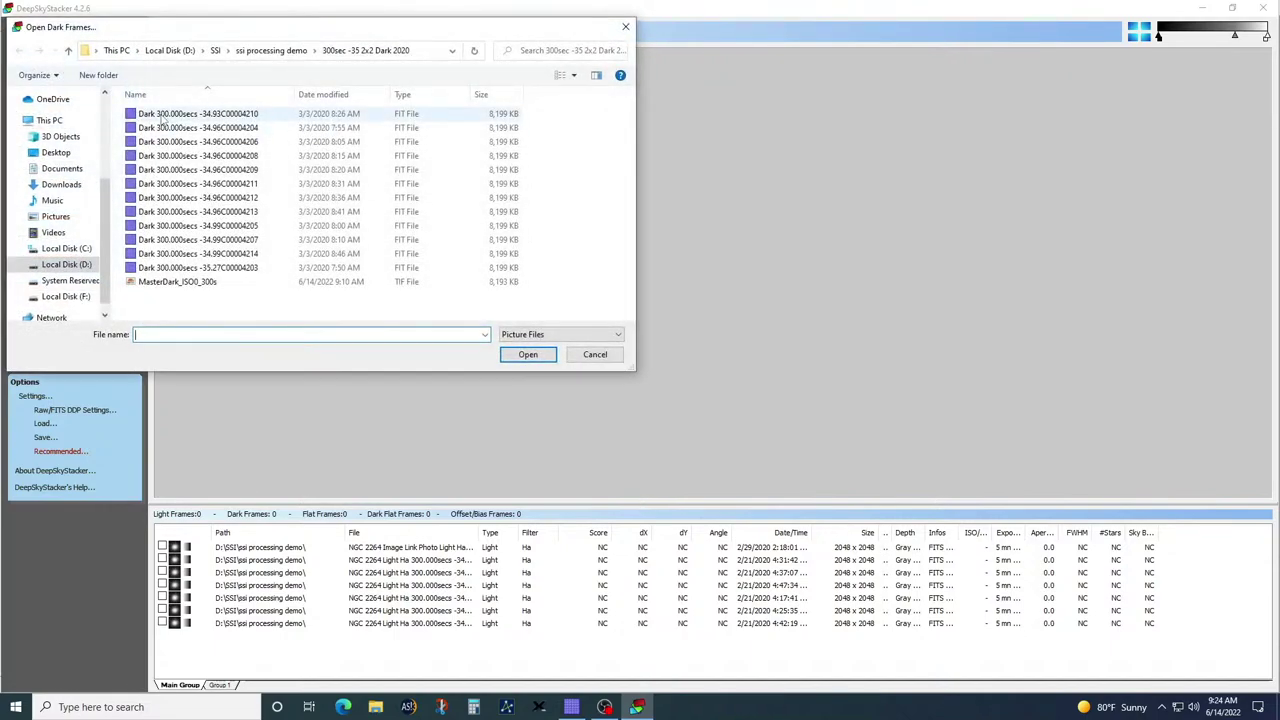
click(162, 116)
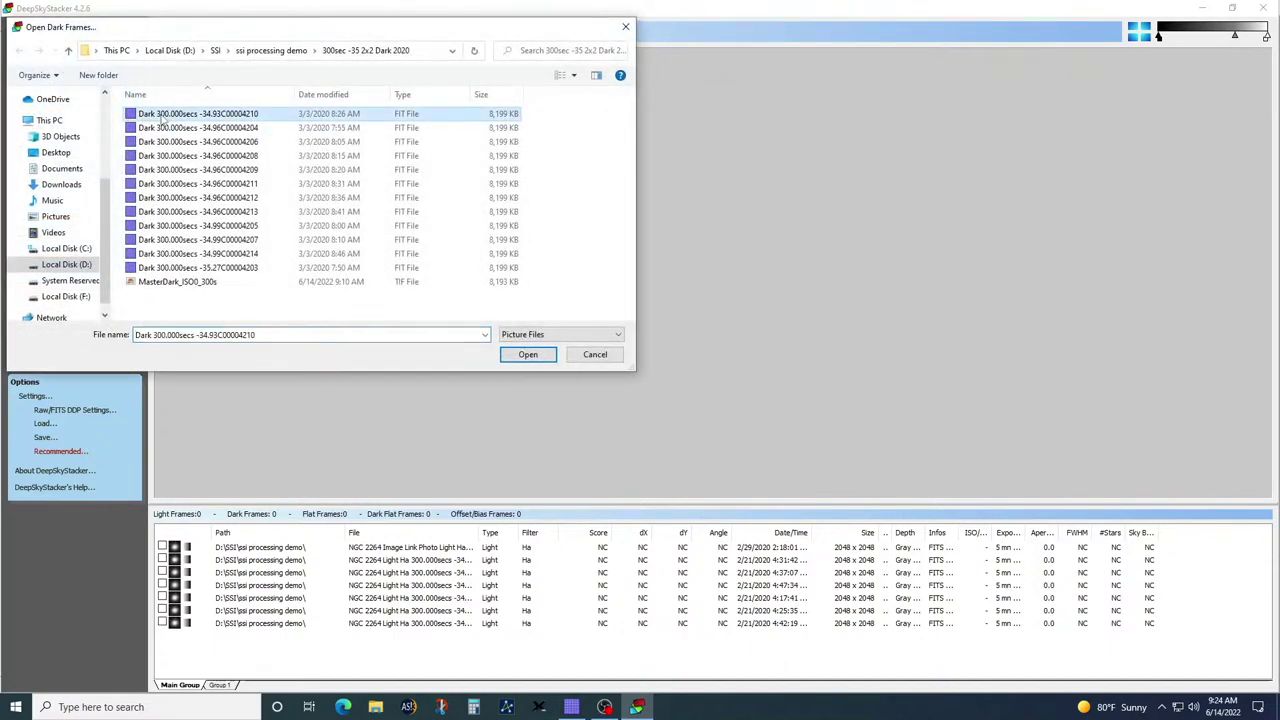
shift+click(151, 270)
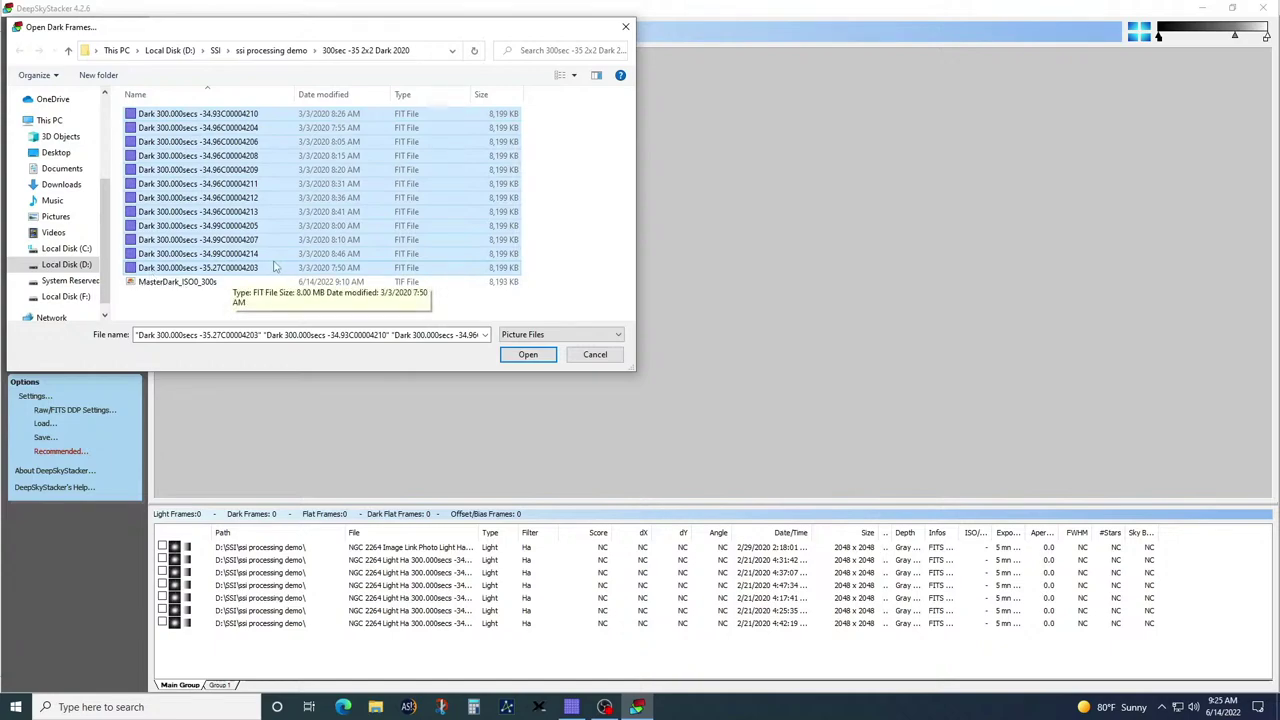
click(524, 355)
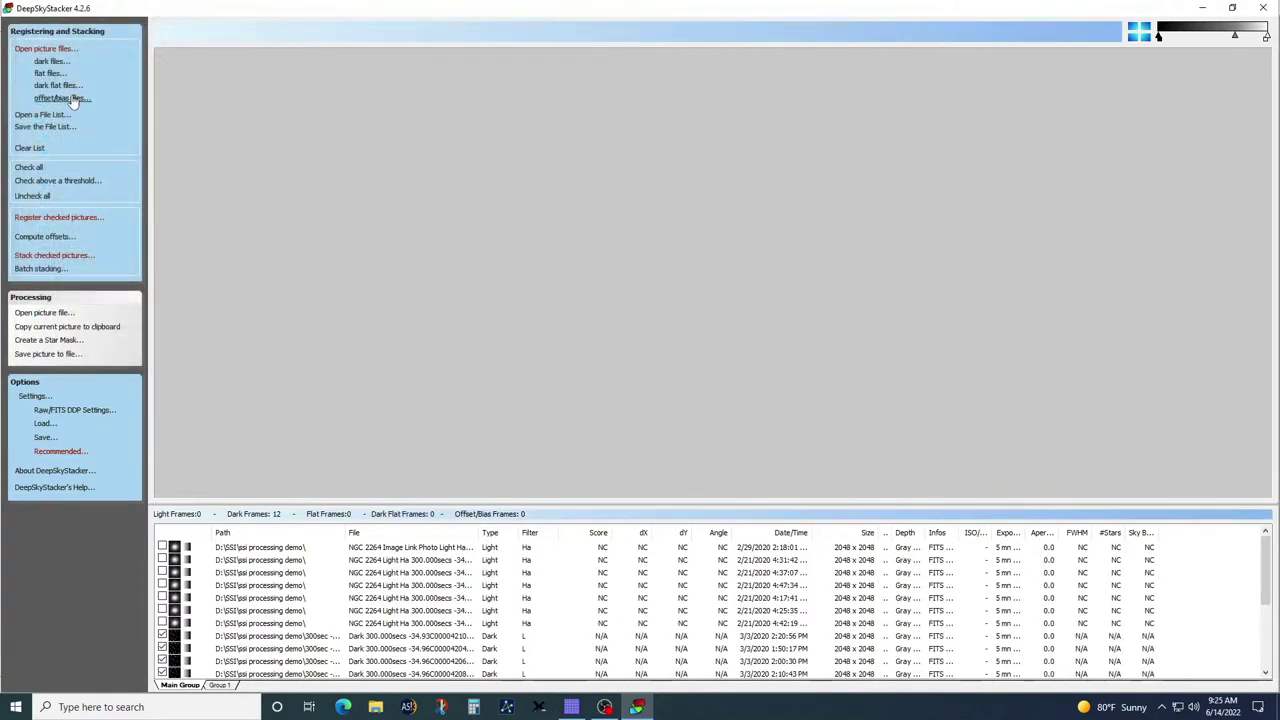
Step: Add the ten FlatField 2.800secs Ha files from the Ha Flats 1-20 folder in ssi processing demo as dark flat frames
click(58, 86)
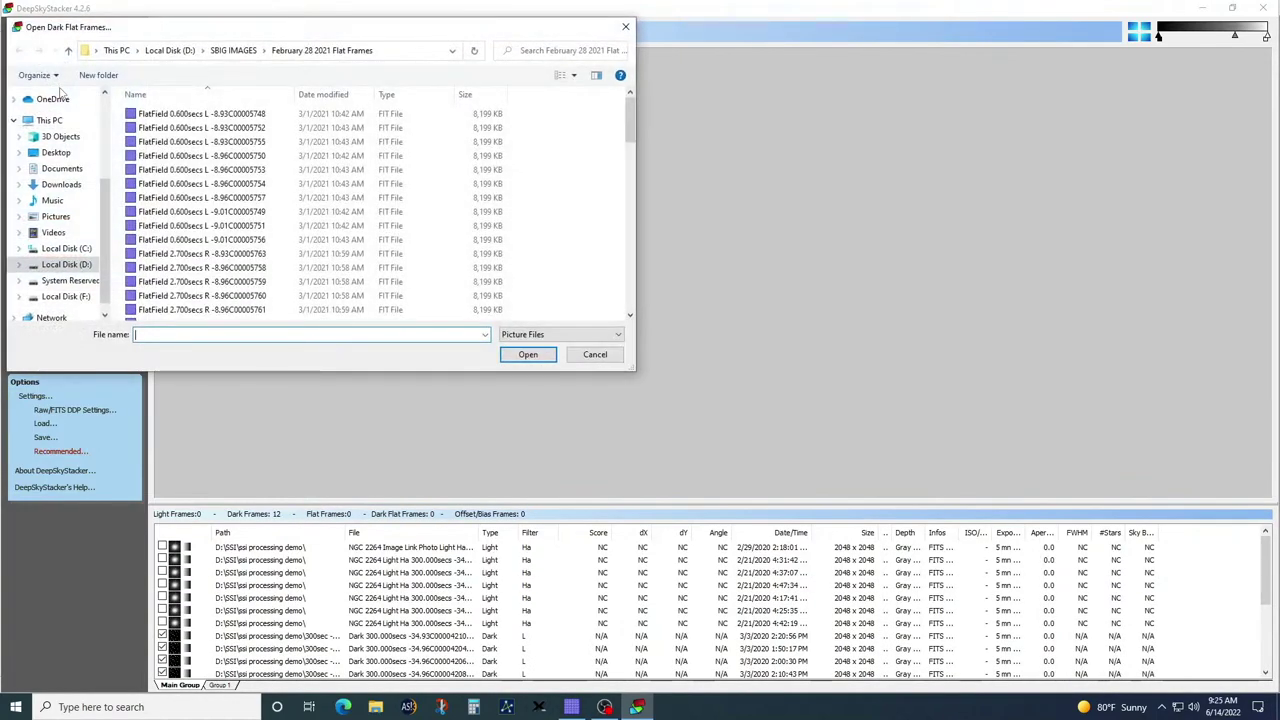
click(190, 115)
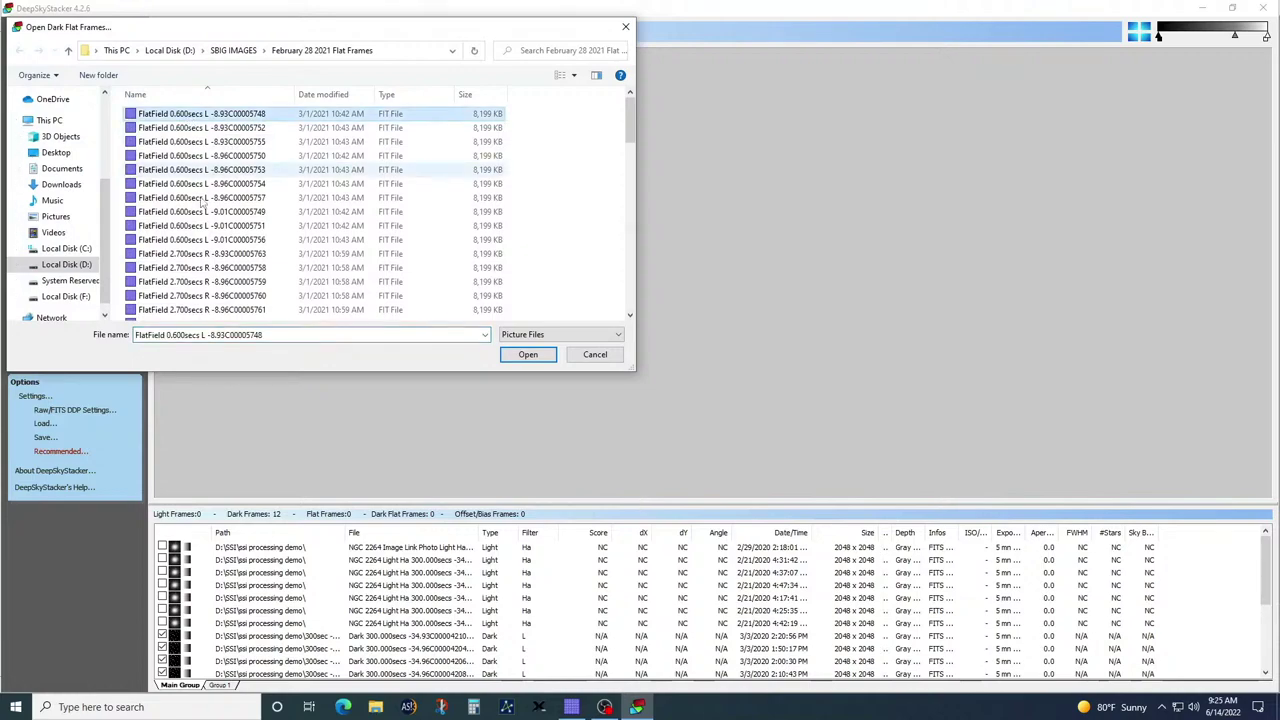
click(68, 51)
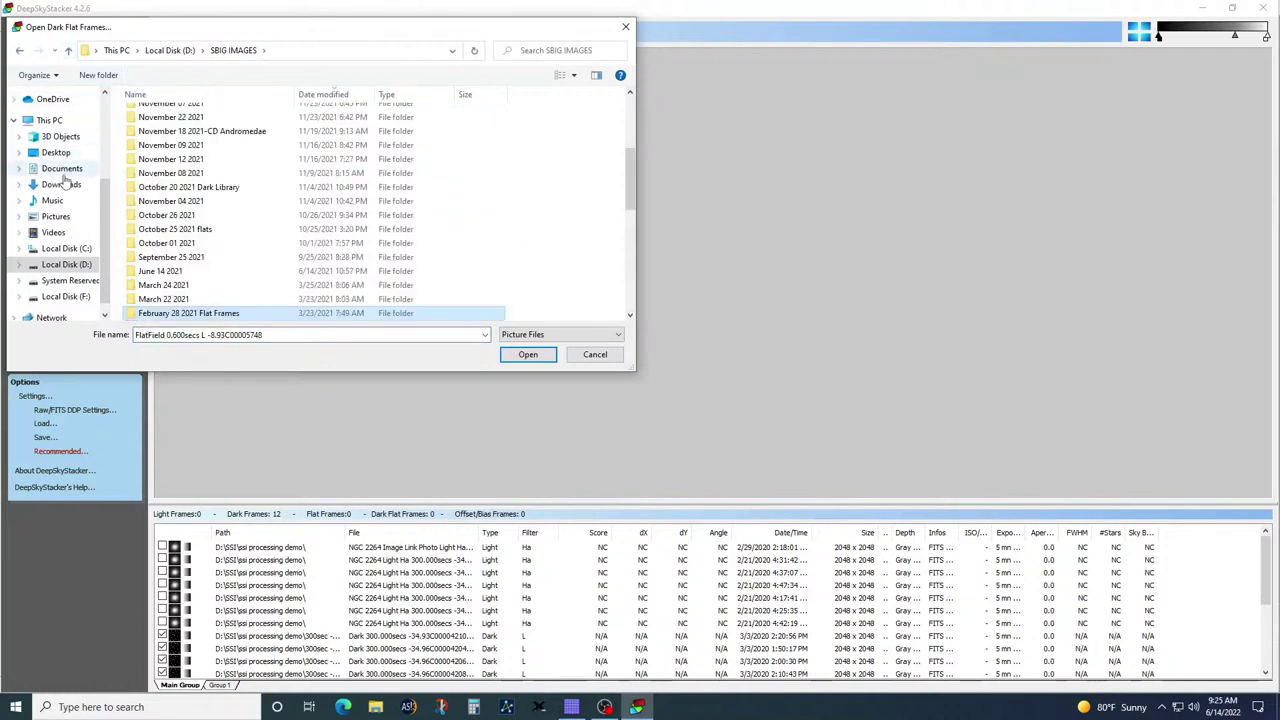
click(68, 51)
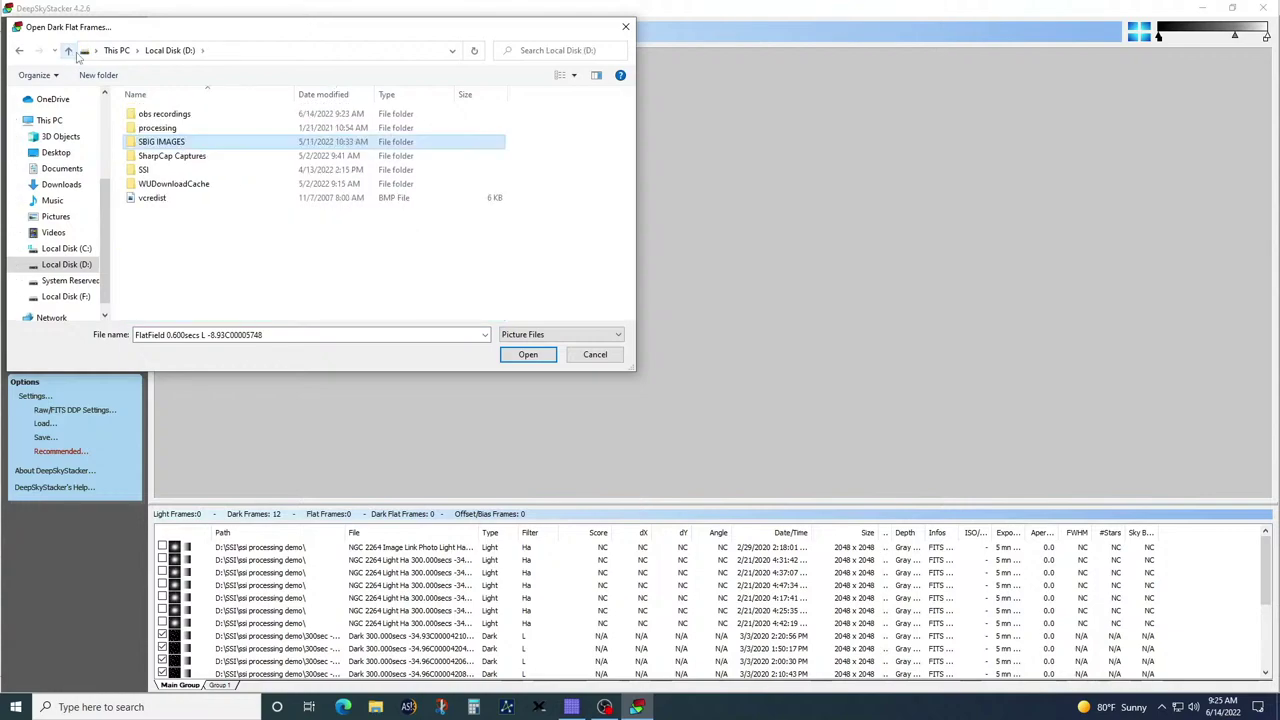
double_click(145, 170)
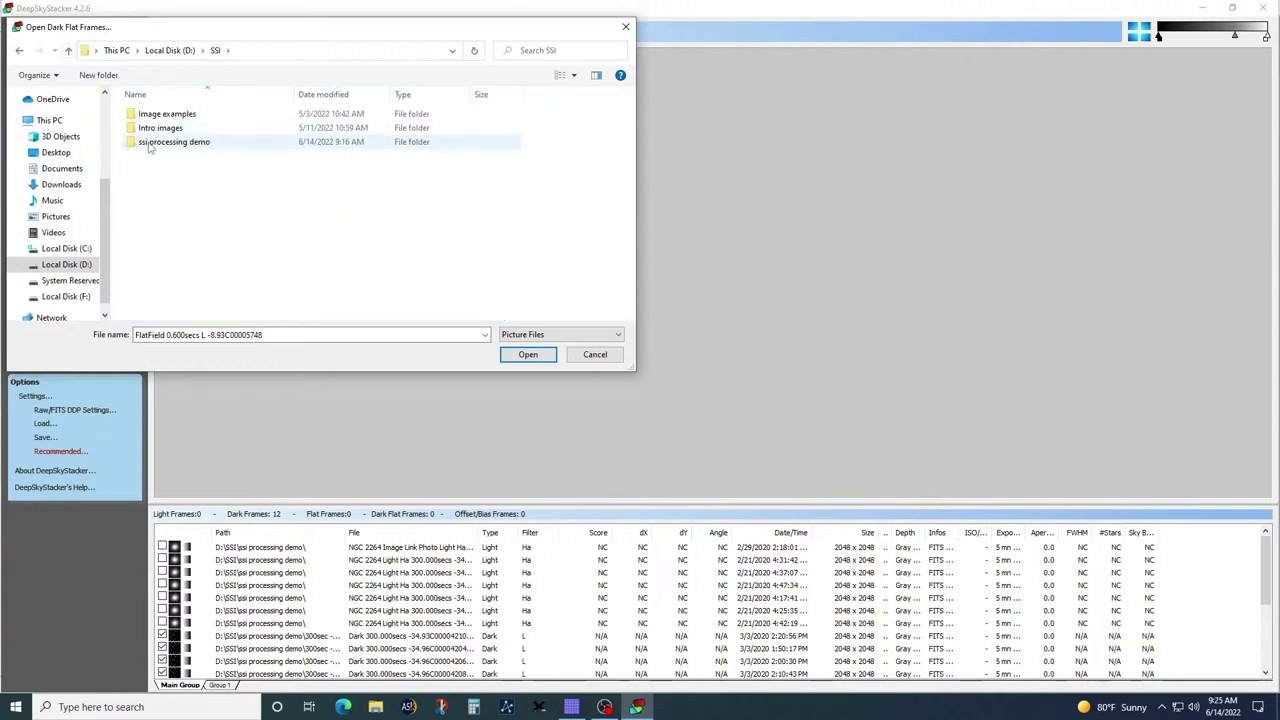
click(148, 143)
double_click(148, 143)
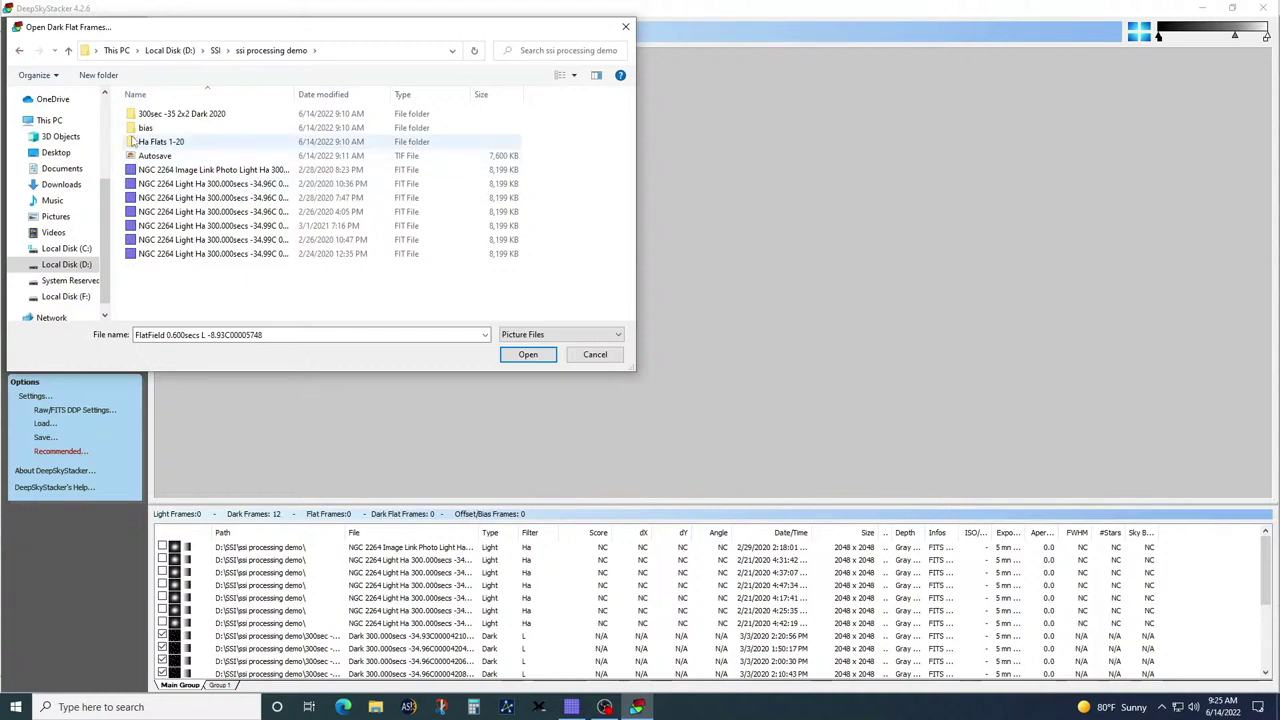
double_click(143, 143)
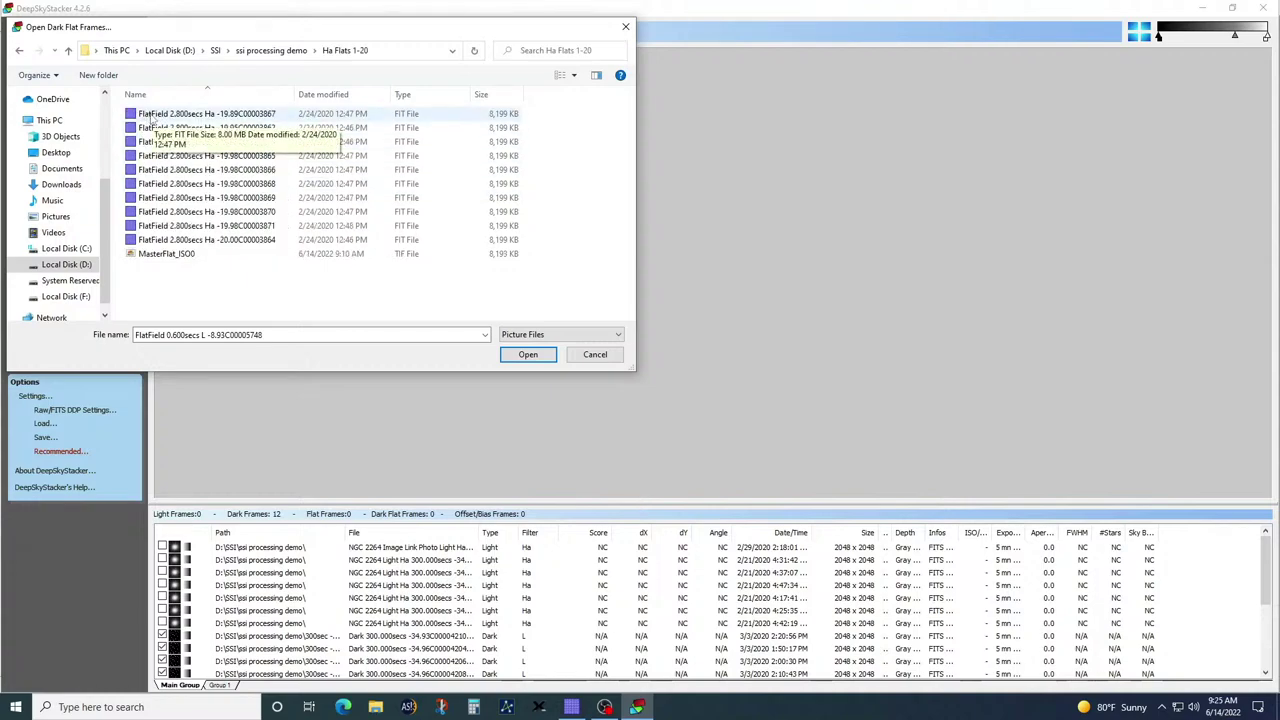
click(152, 116)
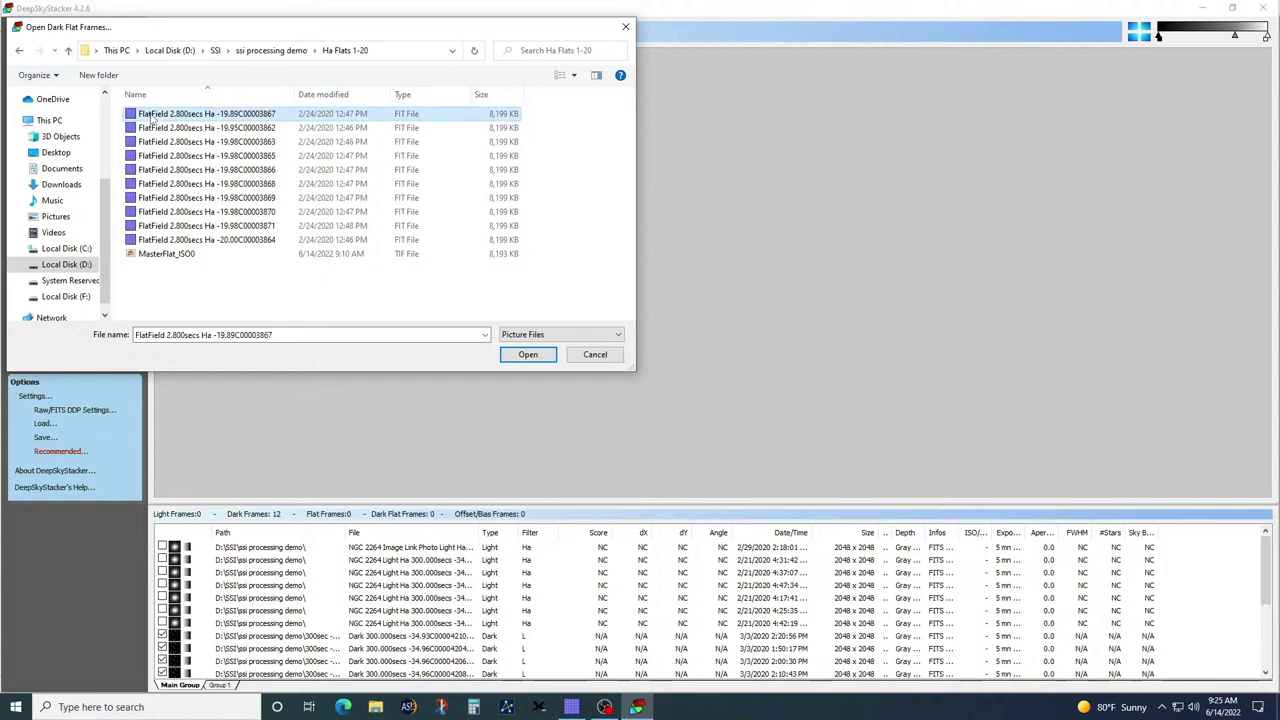
shift+click(178, 241)
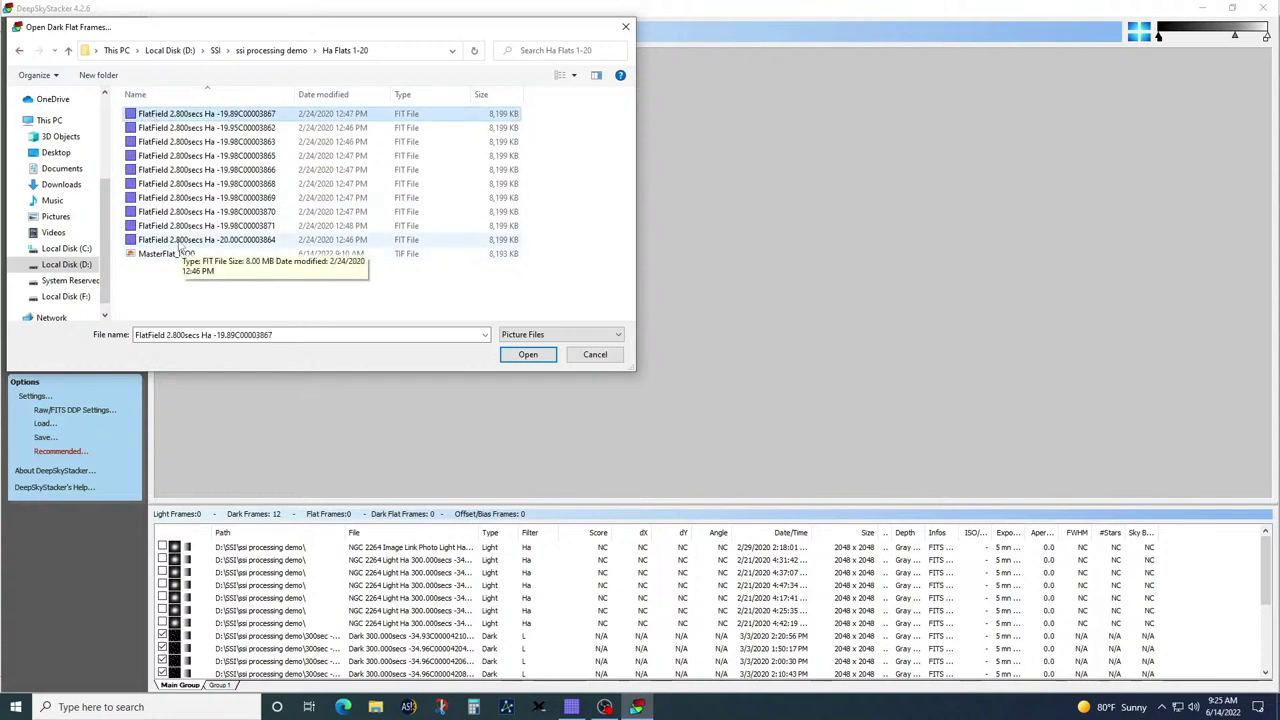
shift+click(178, 242)
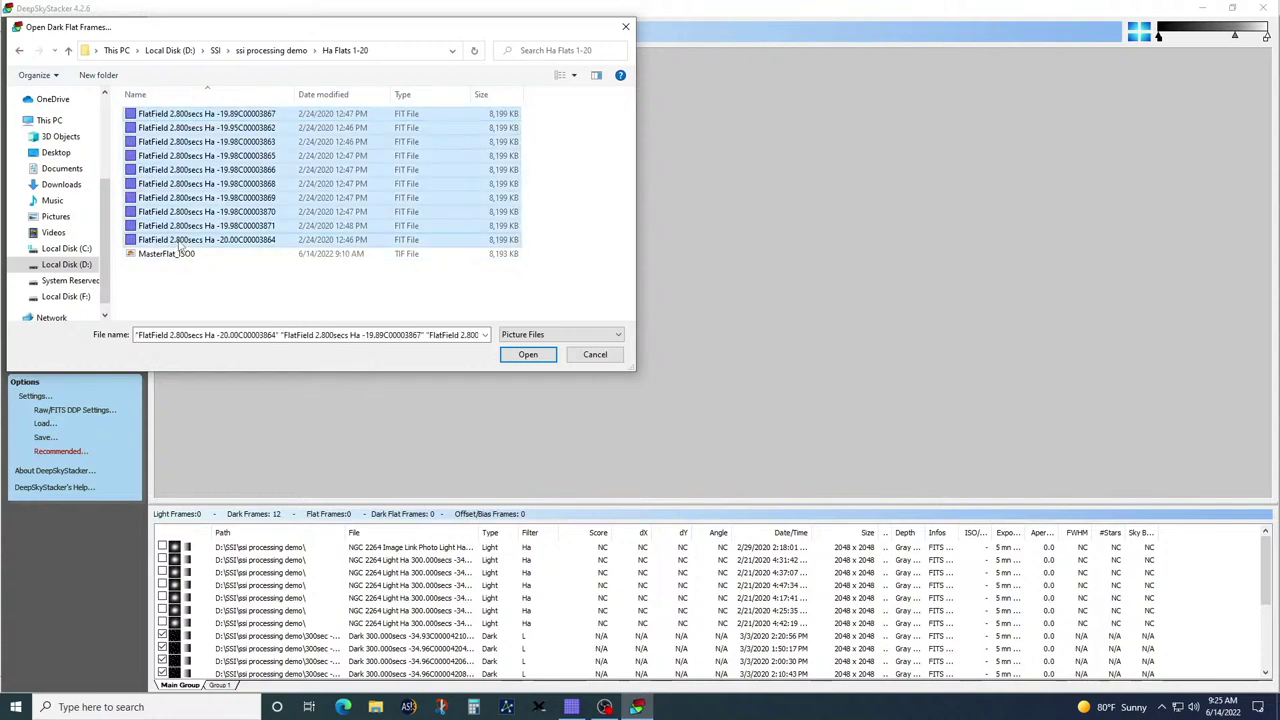
click(525, 355)
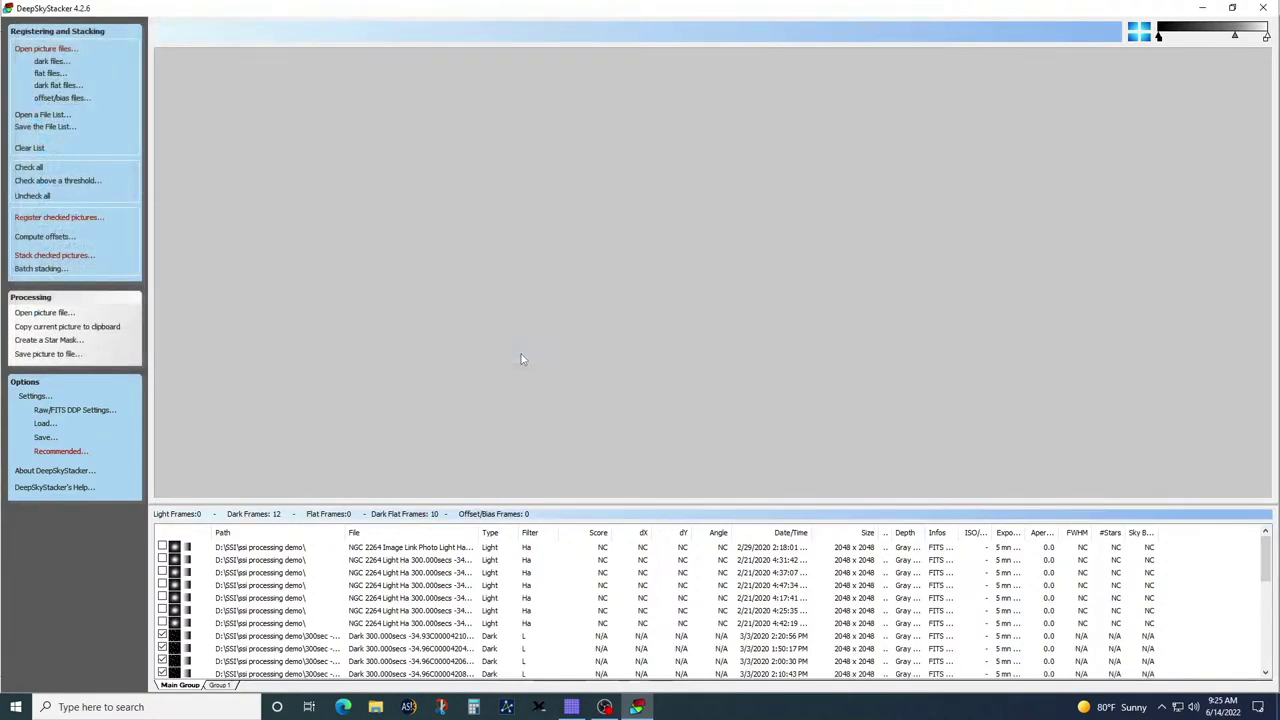
Step: Add the bias files 00006067.Bias through 00006116.Bias from the bias folder as offset/bias frames
click(58, 98)
click(172, 114)
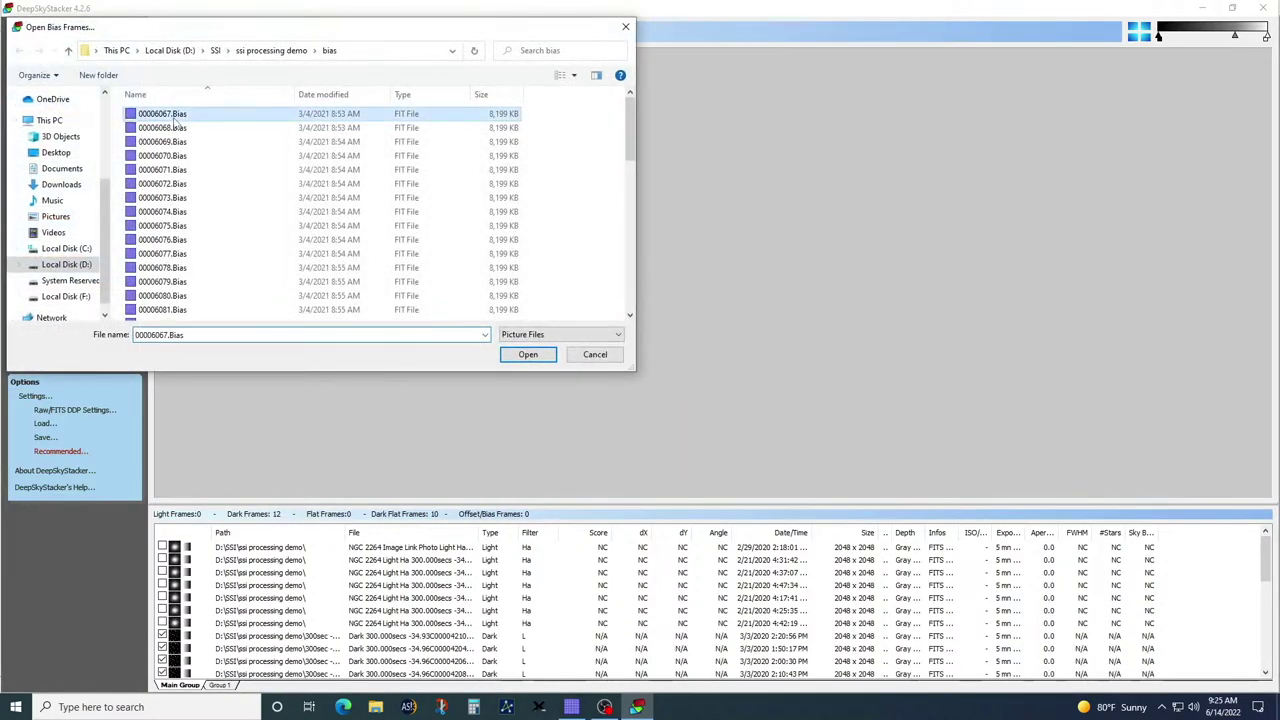
scroll(178, 150, down, 12)
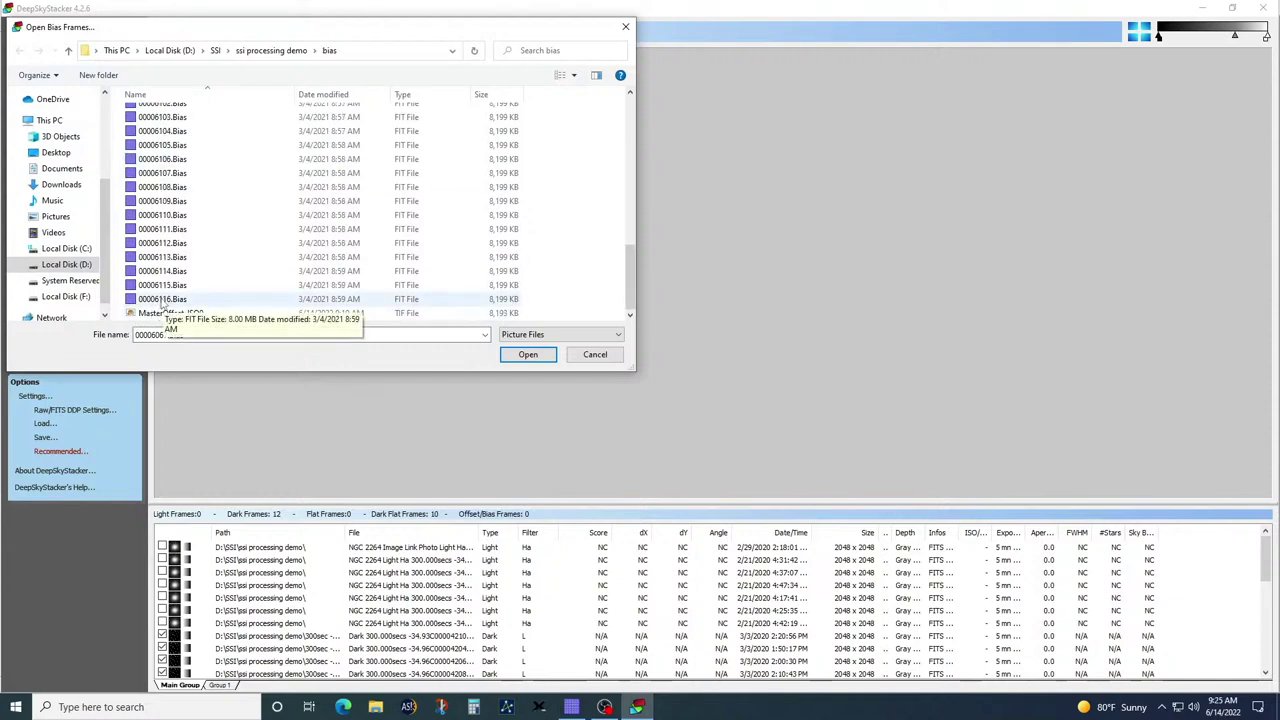
shift+click(163, 302)
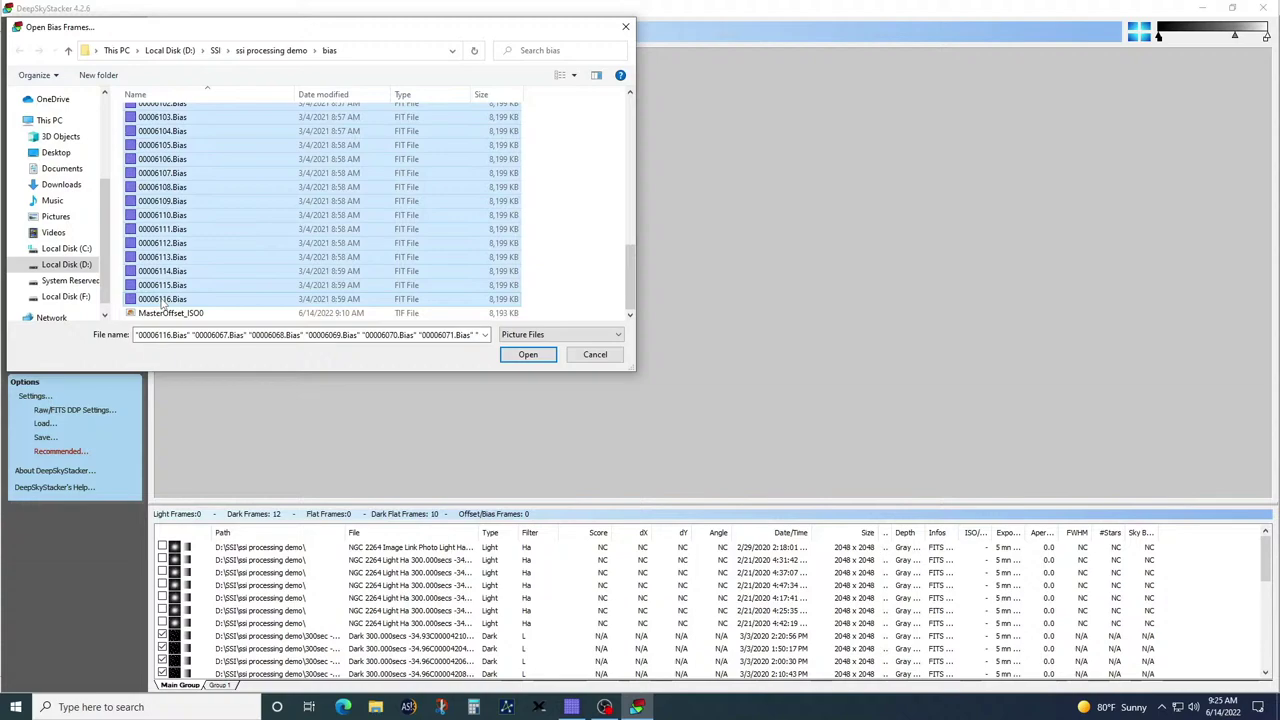
click(530, 355)
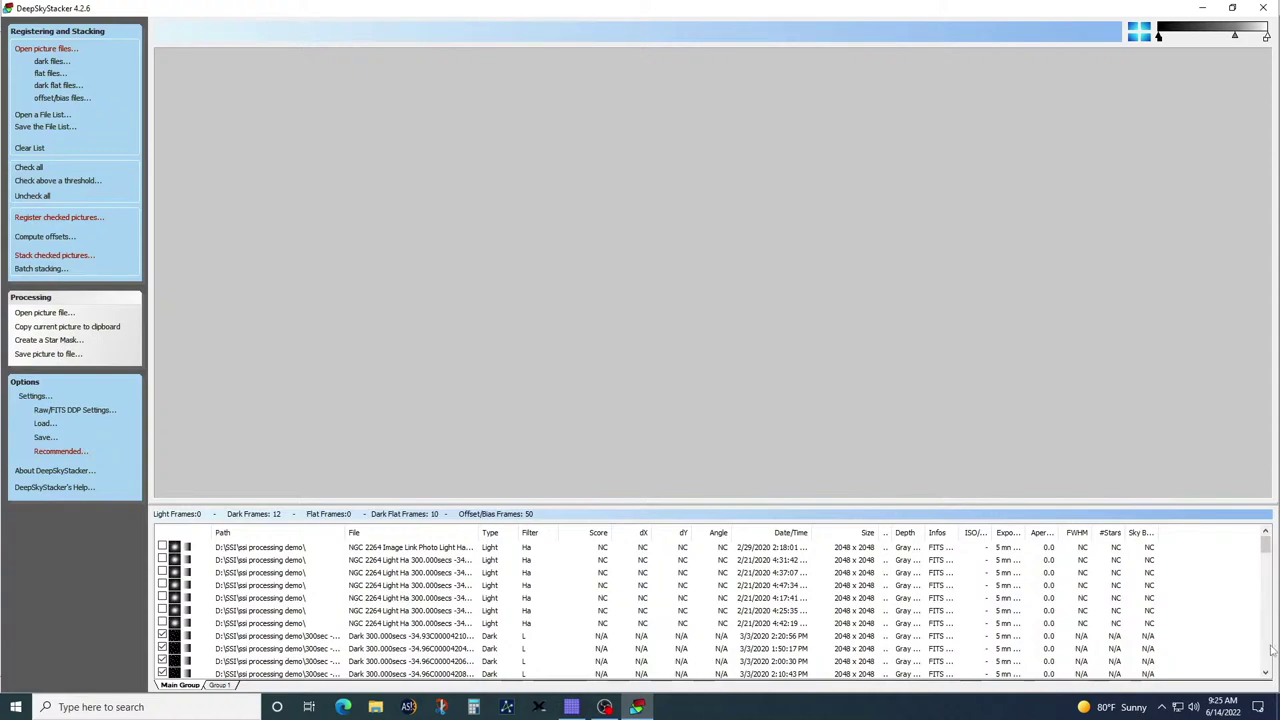
Step: Check all loaded frames in the file list so the light frames are included
mouse_move(1266, 552)
mouse_down()
mouse_move(1265, 615)
mouse_move(1265, 540)
mouse_up()
click(38, 167)
mouse_move(1265, 544)
mouse_down()
mouse_move(1263, 628)
mouse_move(1264, 544)
mouse_up()
Step: Register the checked pictures with automatic detection of hot pixels, and stack them using the existing stacking parameters
click(57, 219)
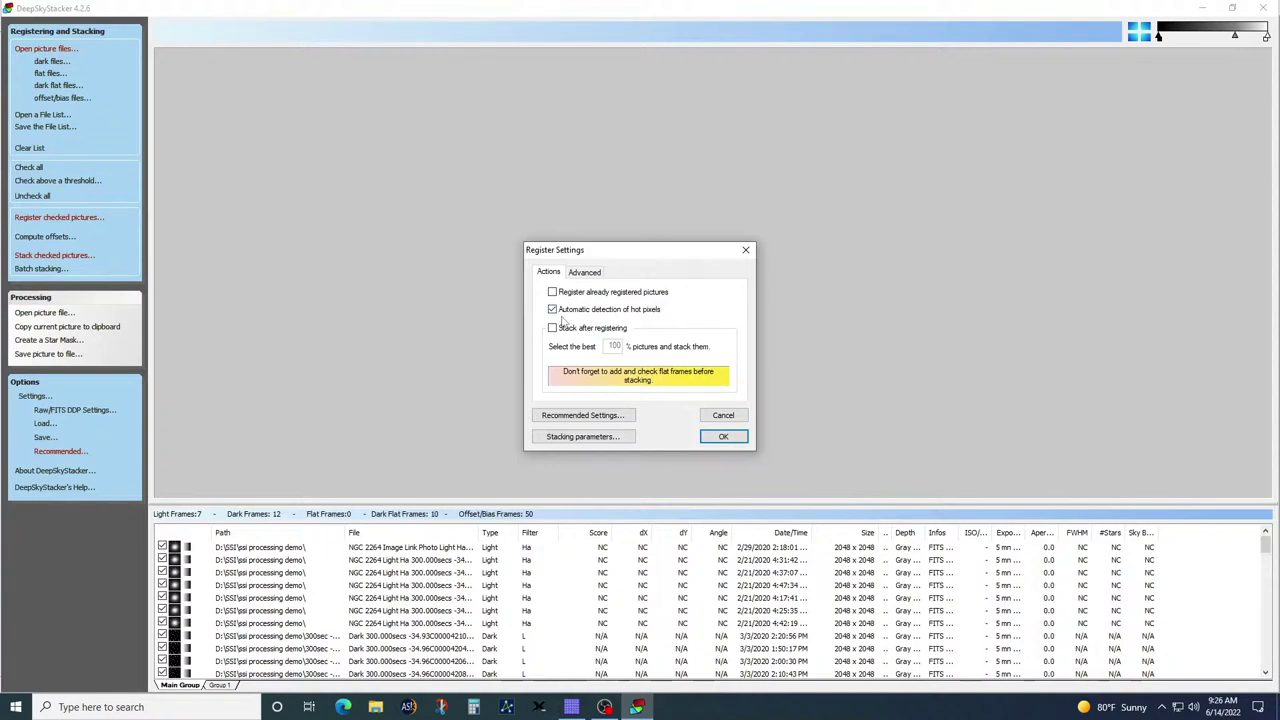
click(737, 439)
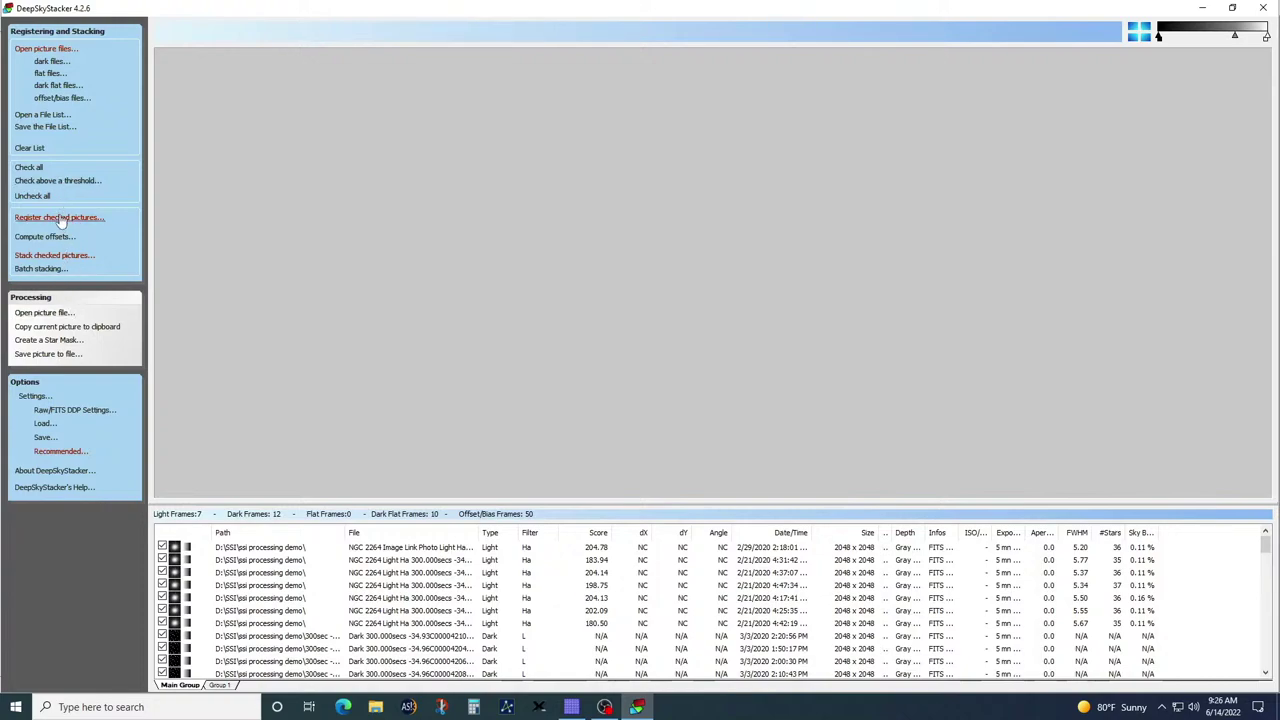
click(55, 256)
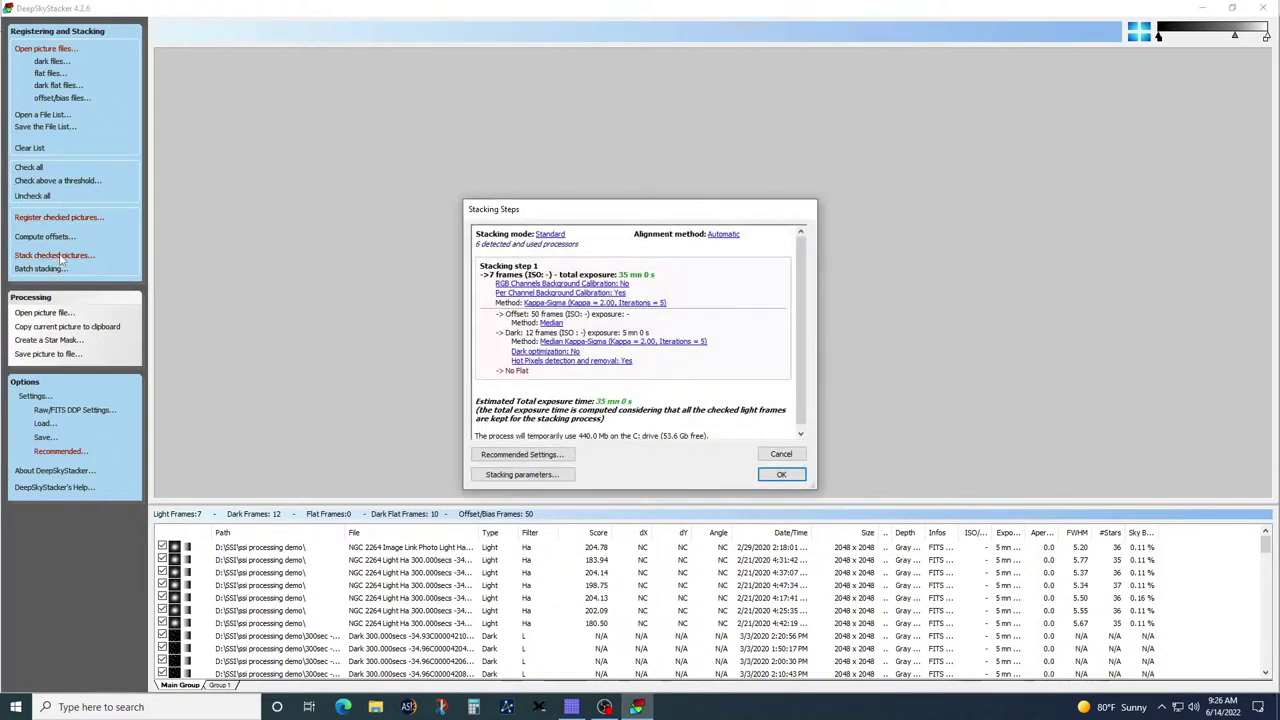
click(800, 476)
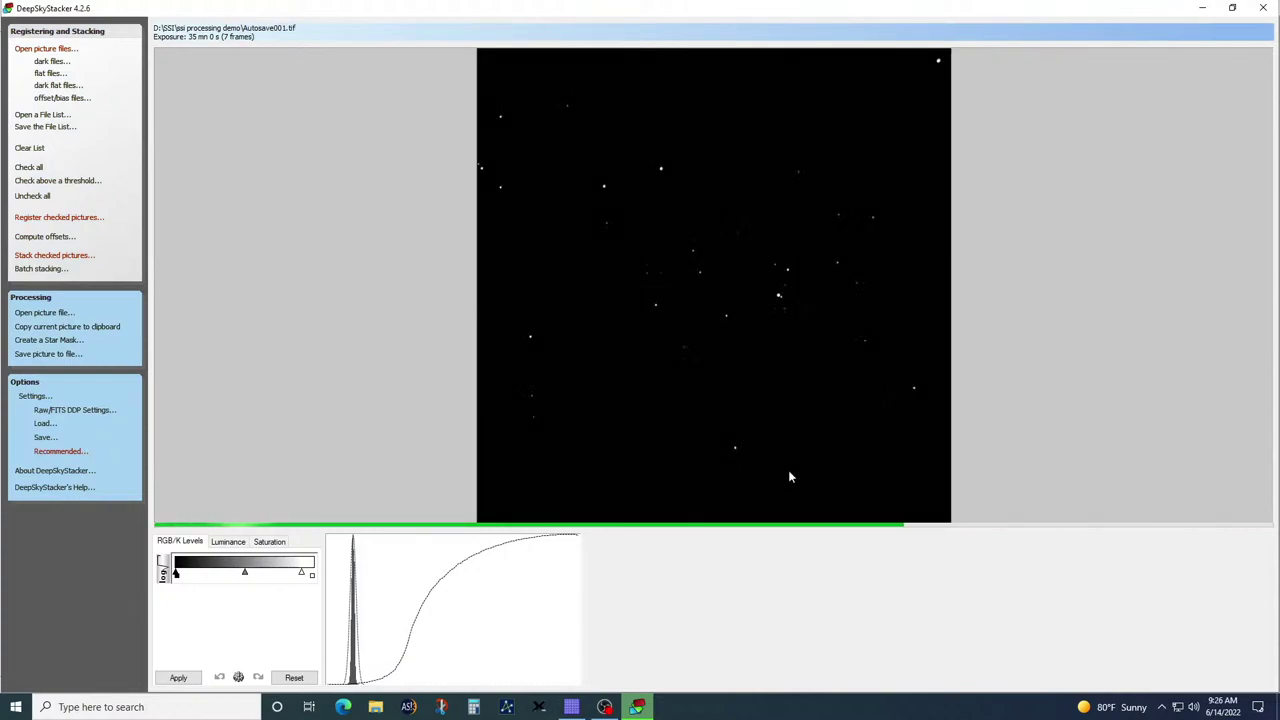
click(46, 438)
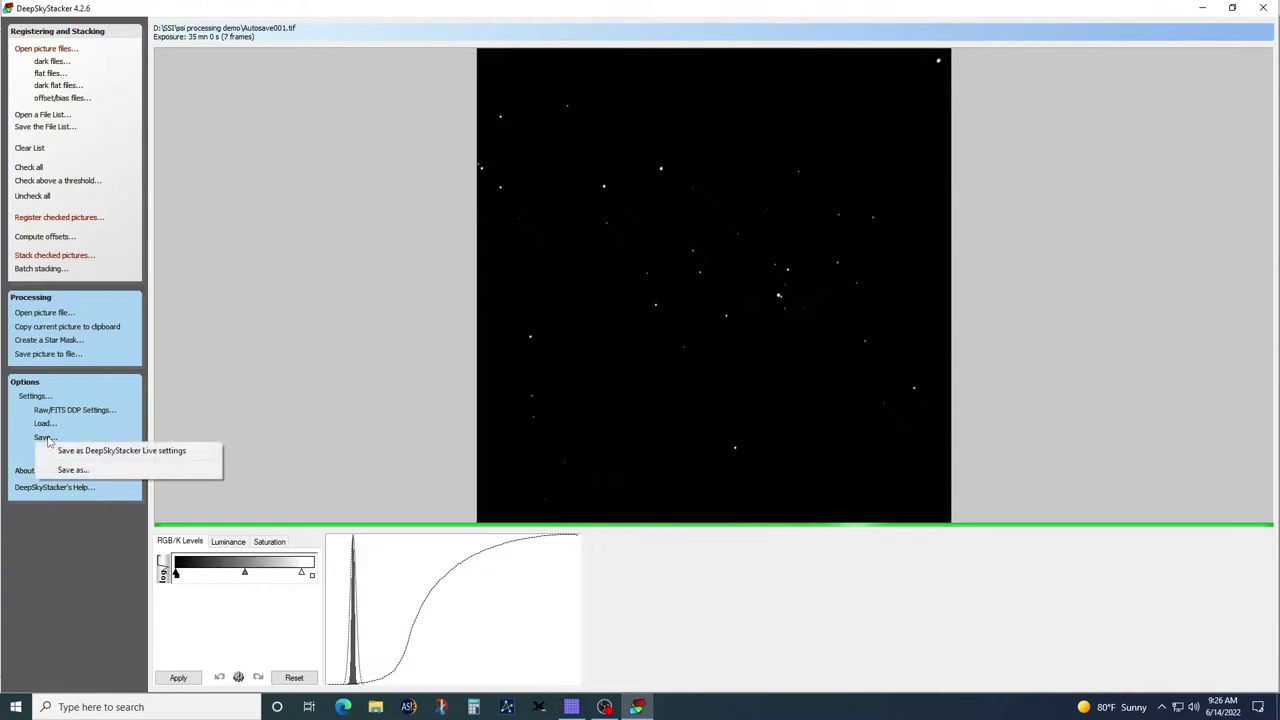
click(72, 470)
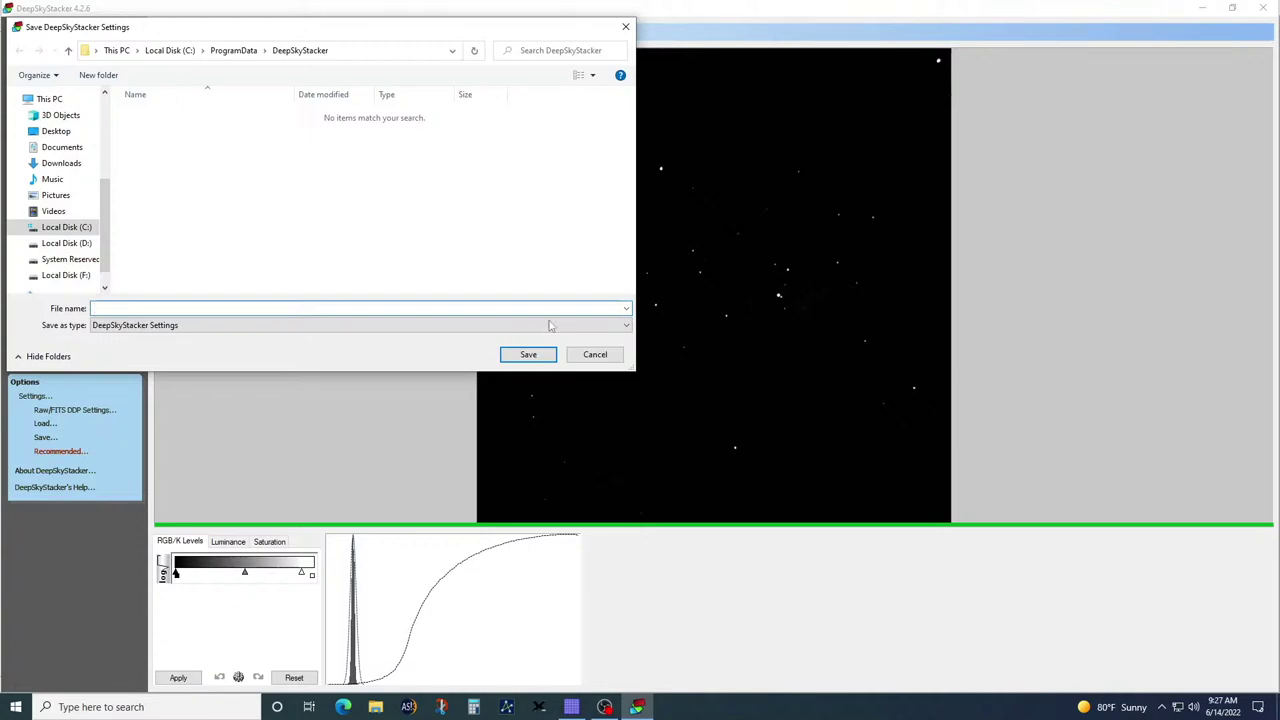
click(626, 309)
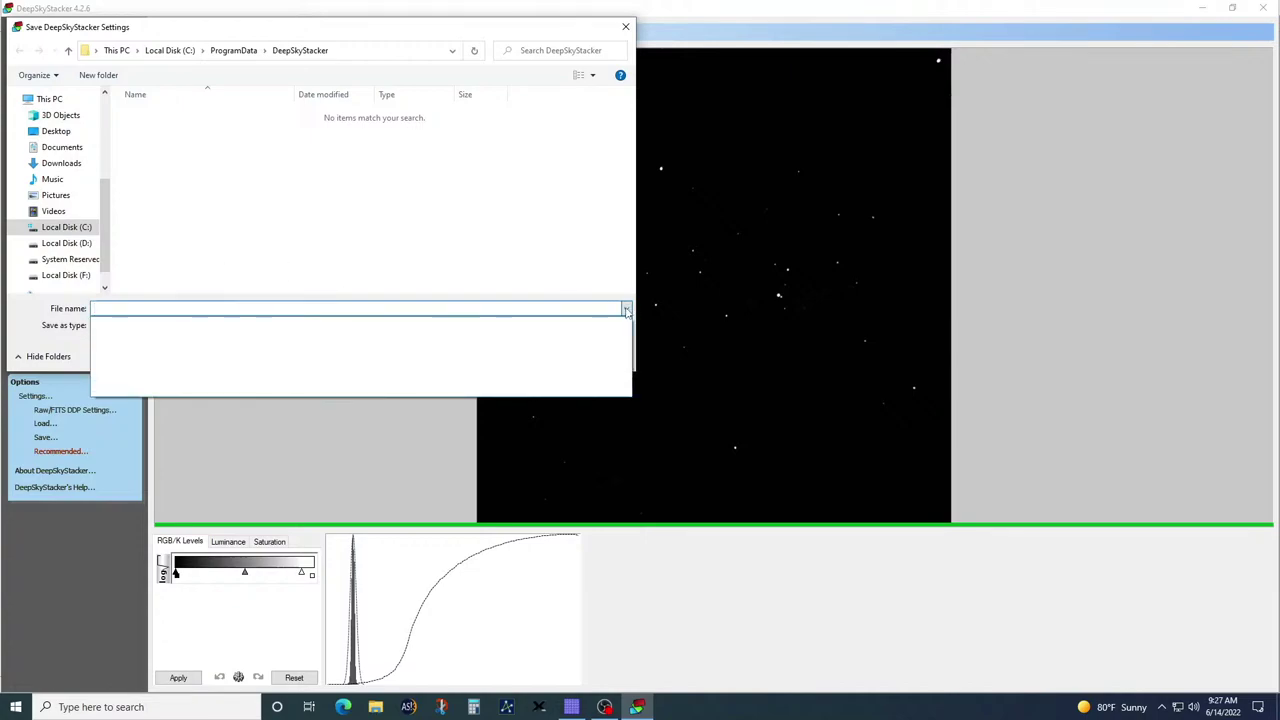
click(586, 308)
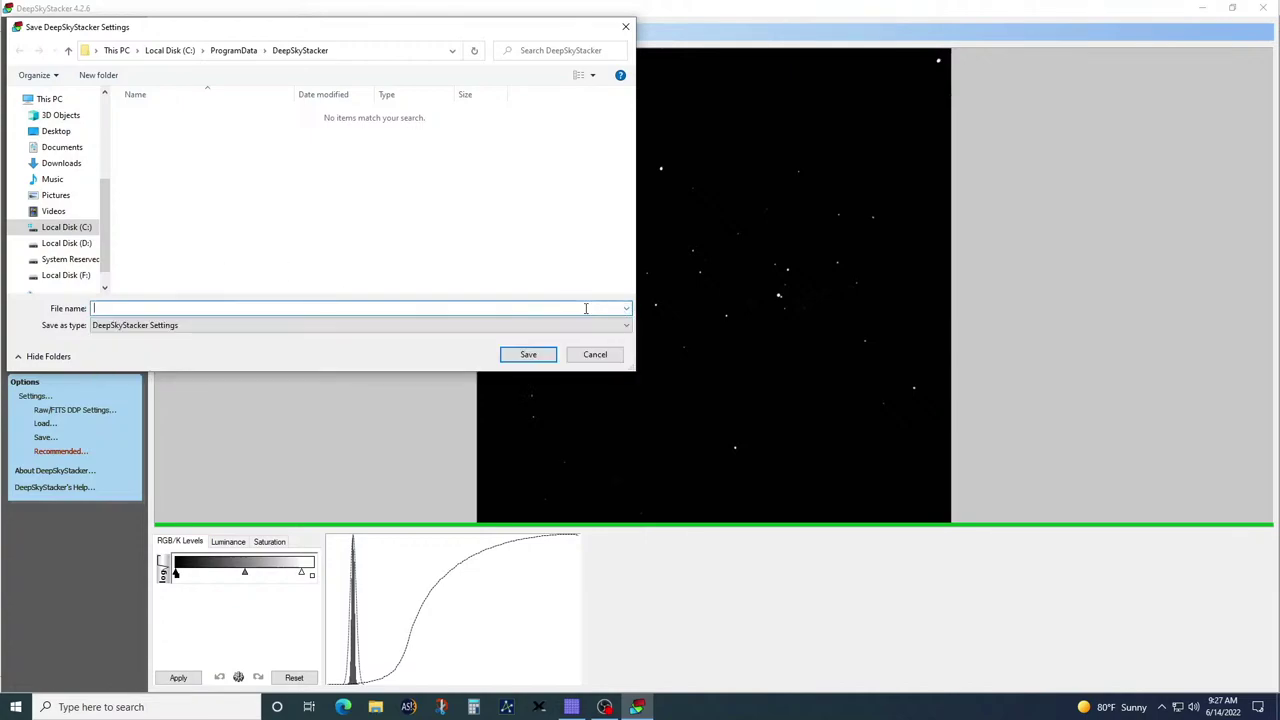
click(626, 326)
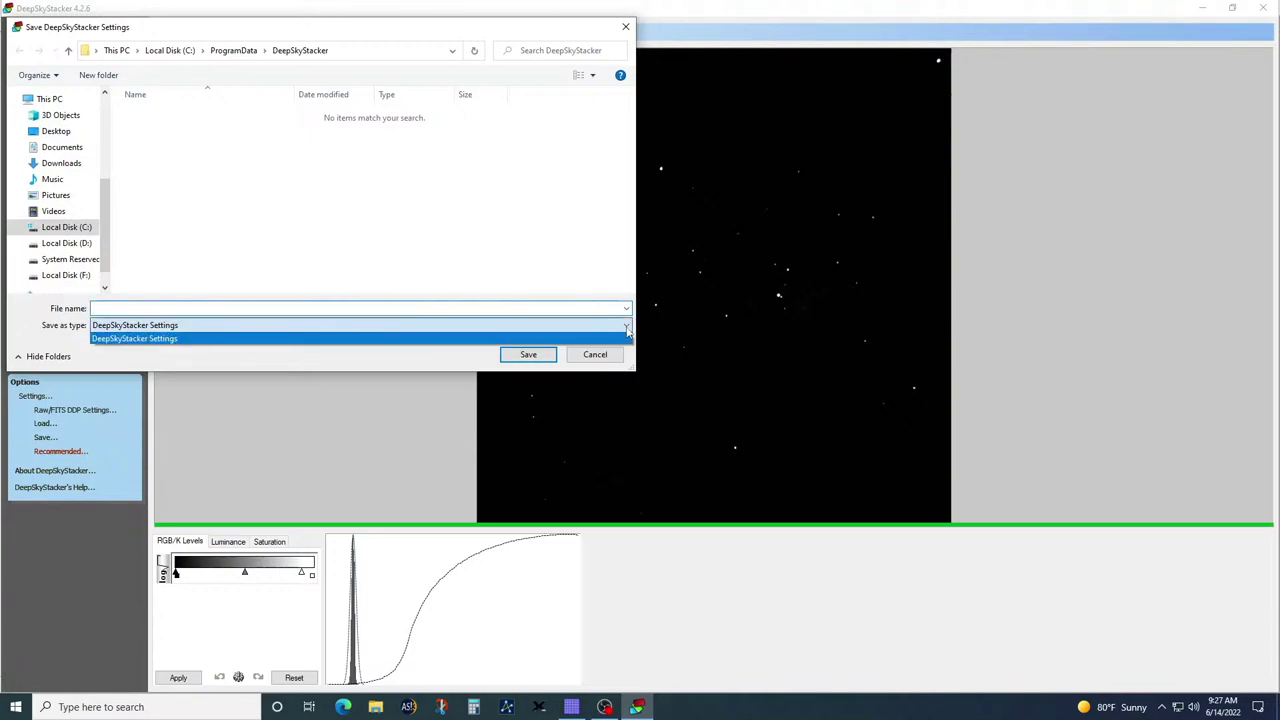
click(627, 330)
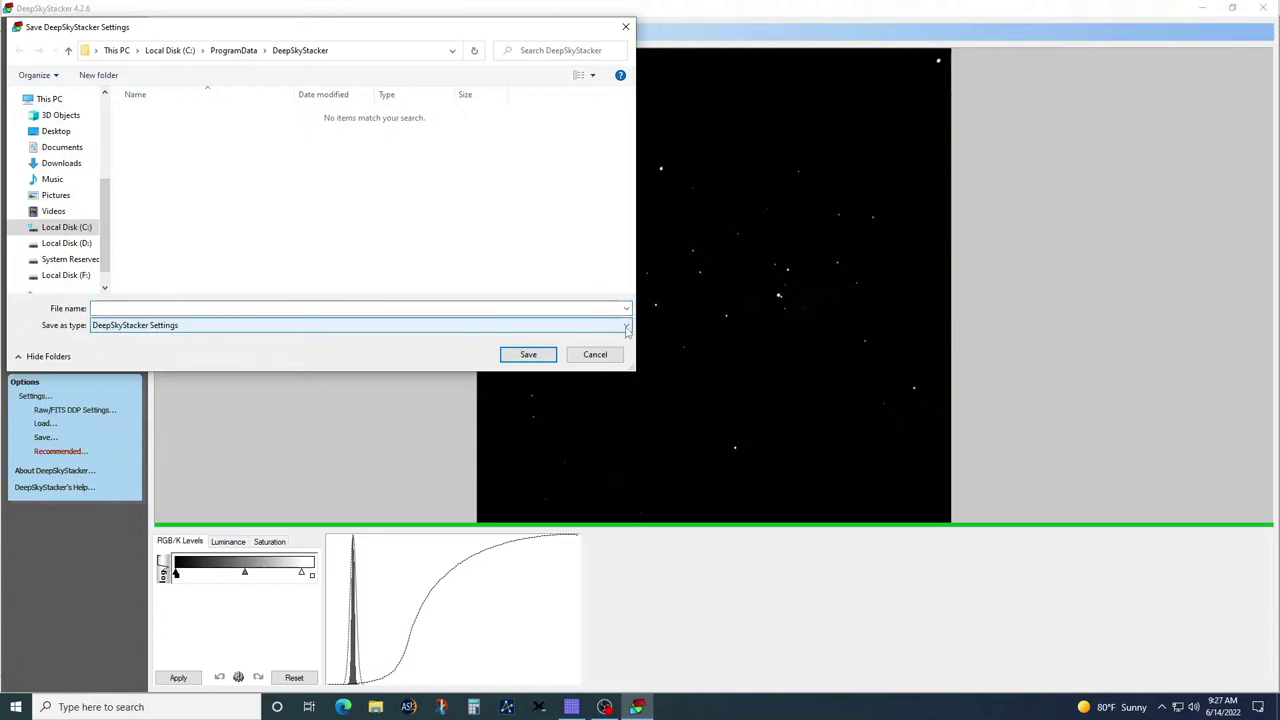
click(626, 27)
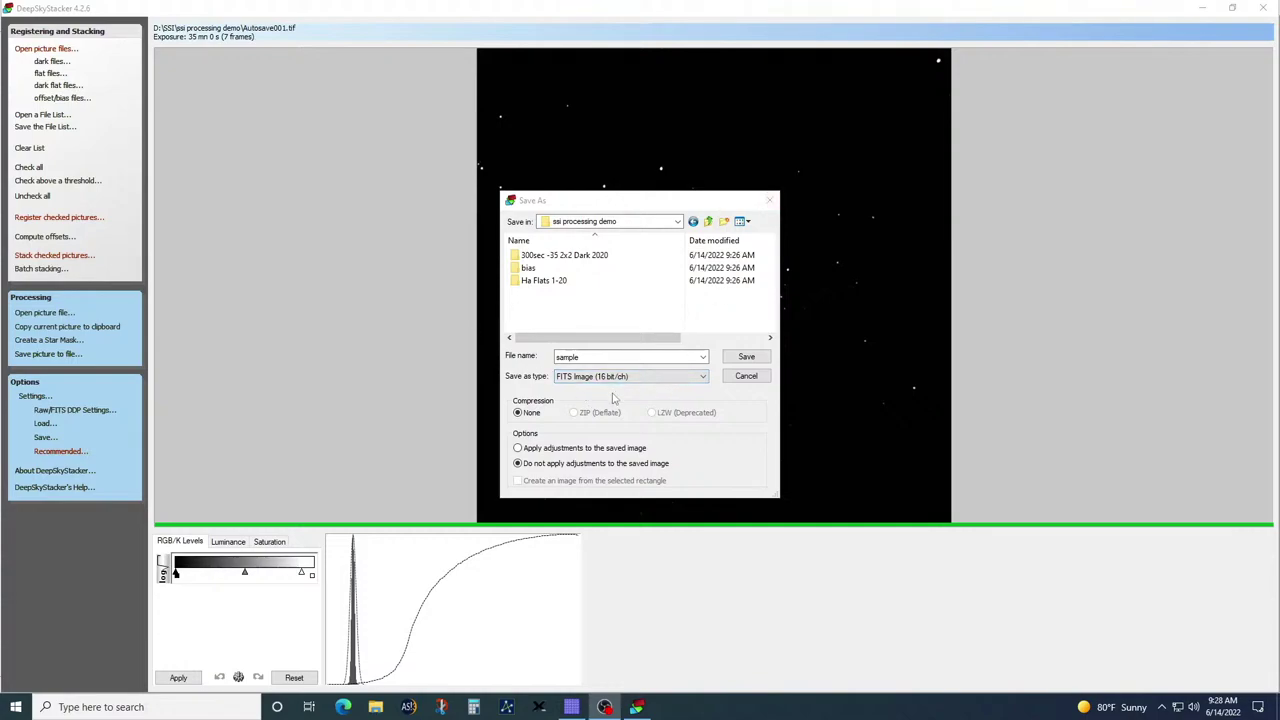
Step: Save the stacked picture as sample in the ssi processing demo folder, as FITS Image (16 bit/ch) without applying adjustments, and minimize DeepSkyStacker
click(741, 359)
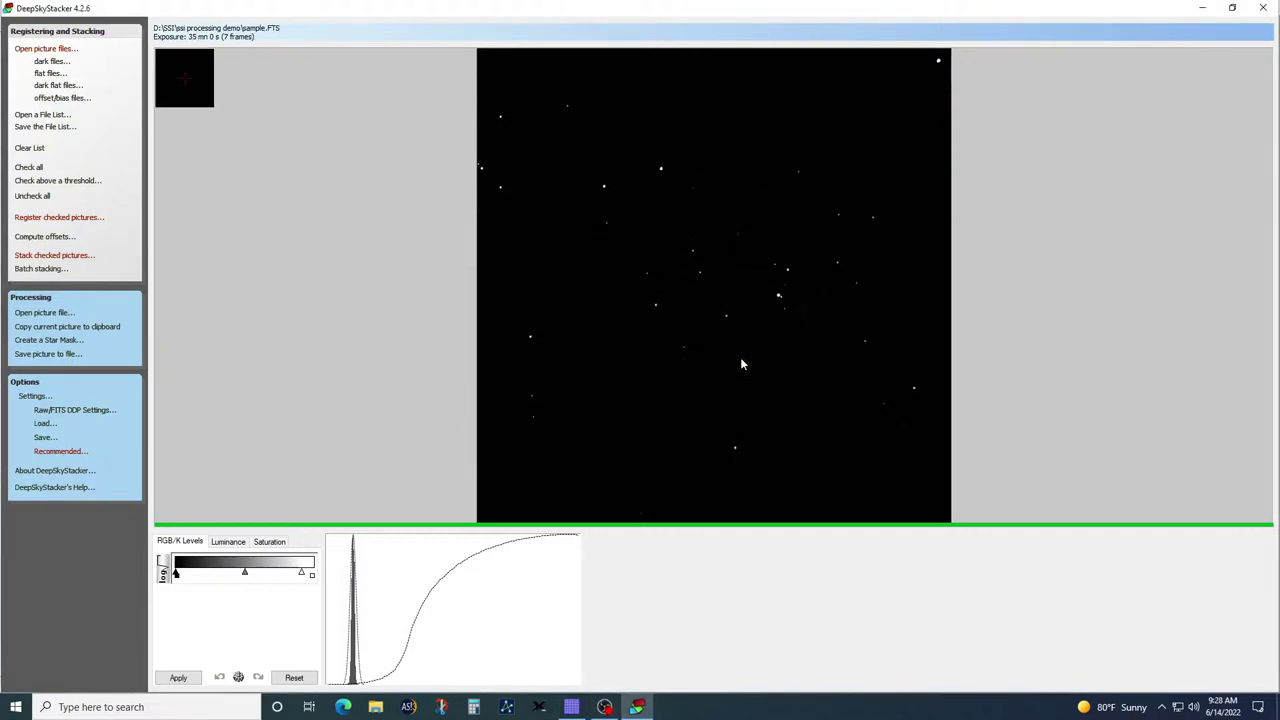
click(1202, 7)
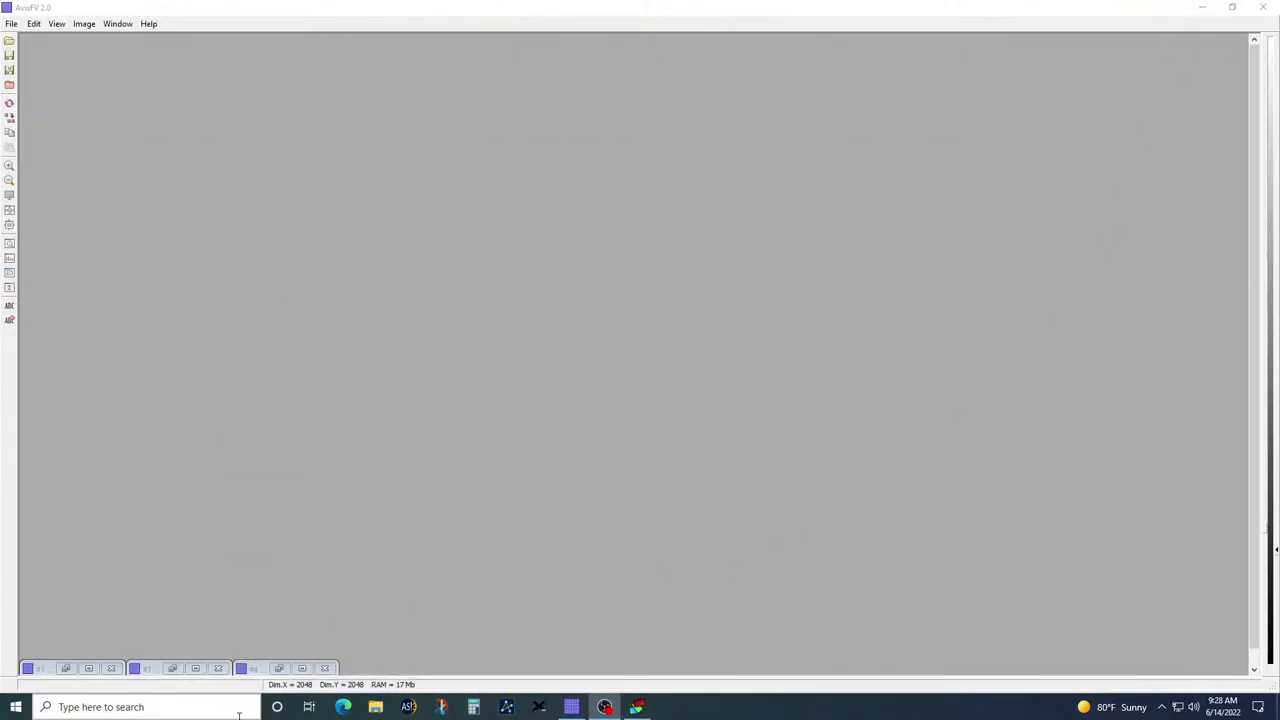
Step: Open the sample FTS file from the ssi processing demo folder in AvisFV and maximize its image window
click(375, 707)
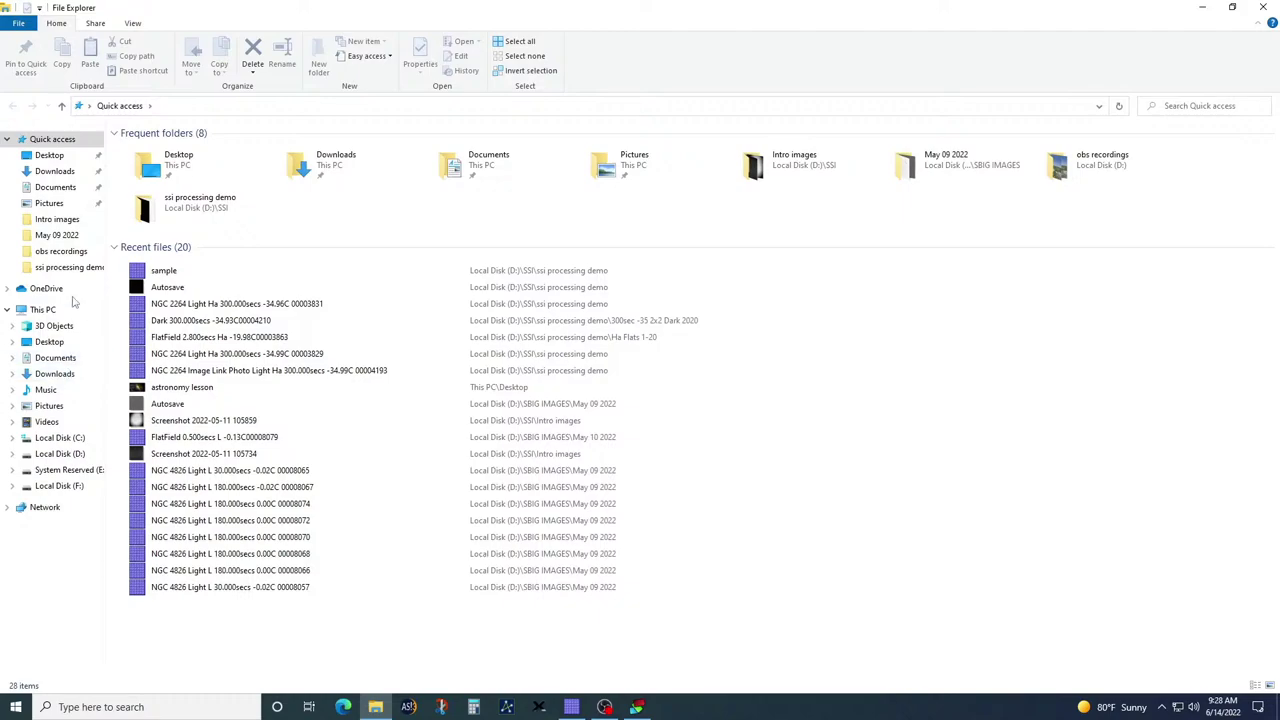
click(72, 268)
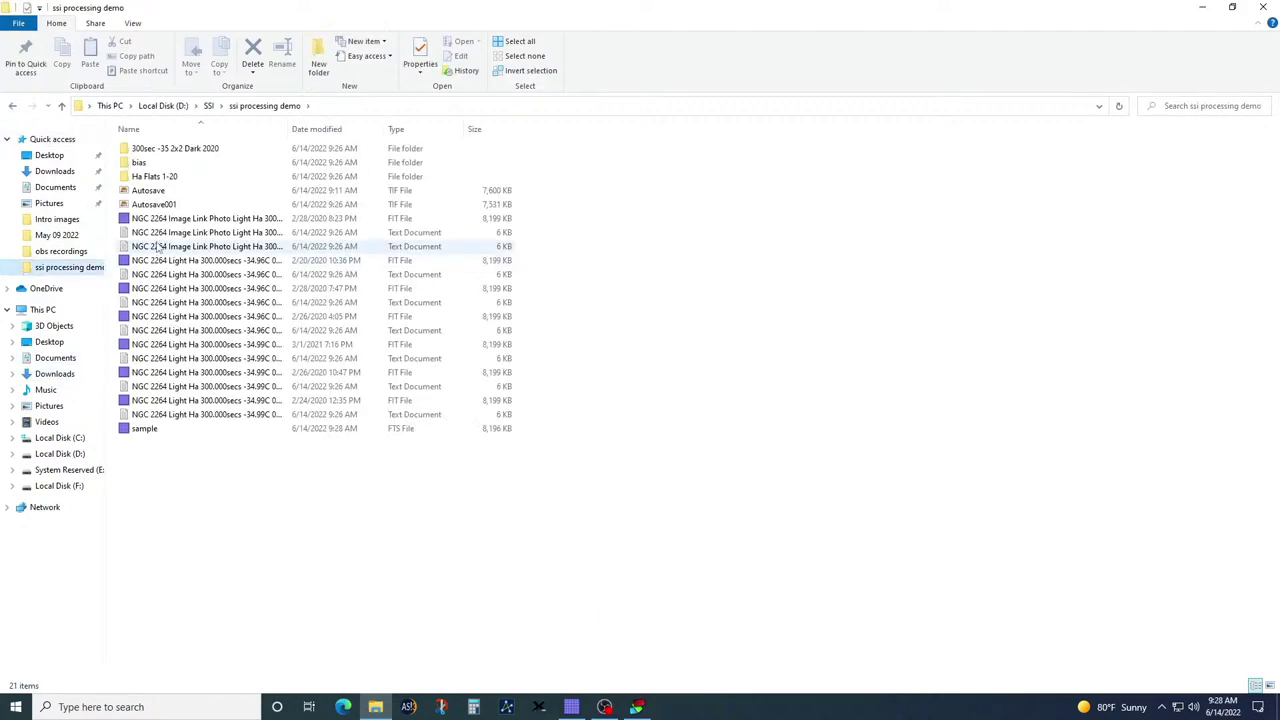
click(155, 437)
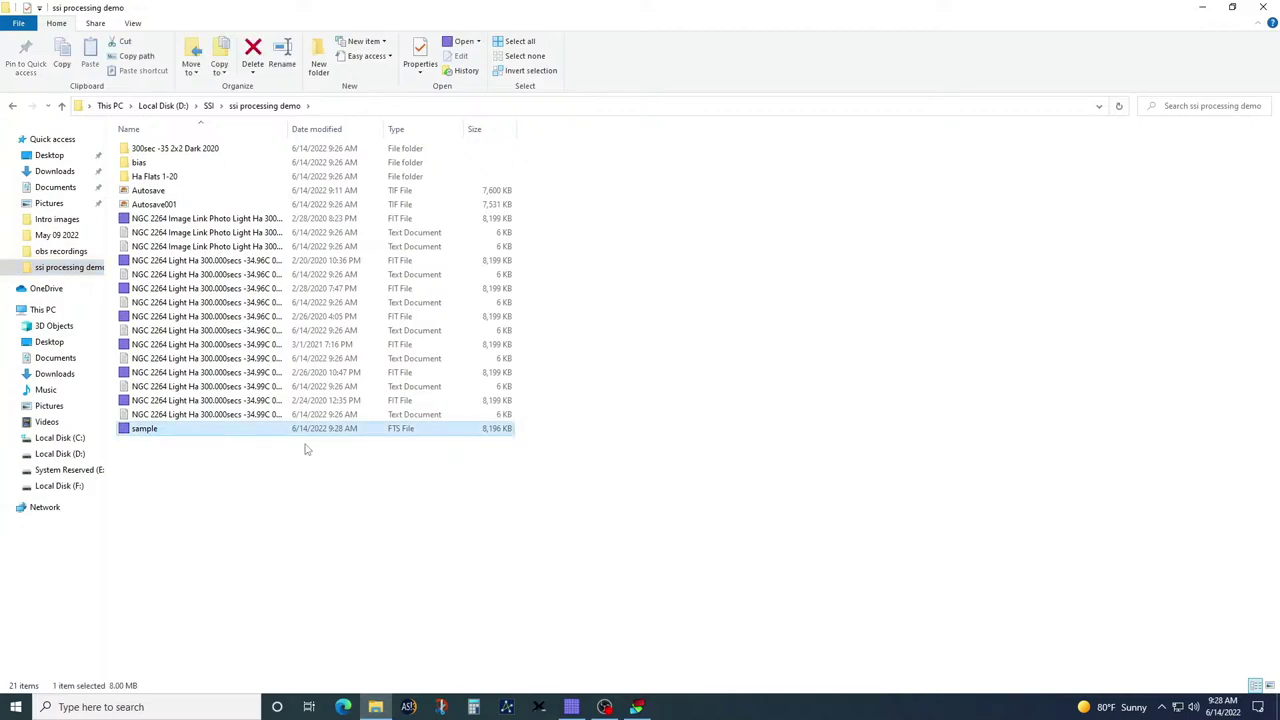
click(573, 706)
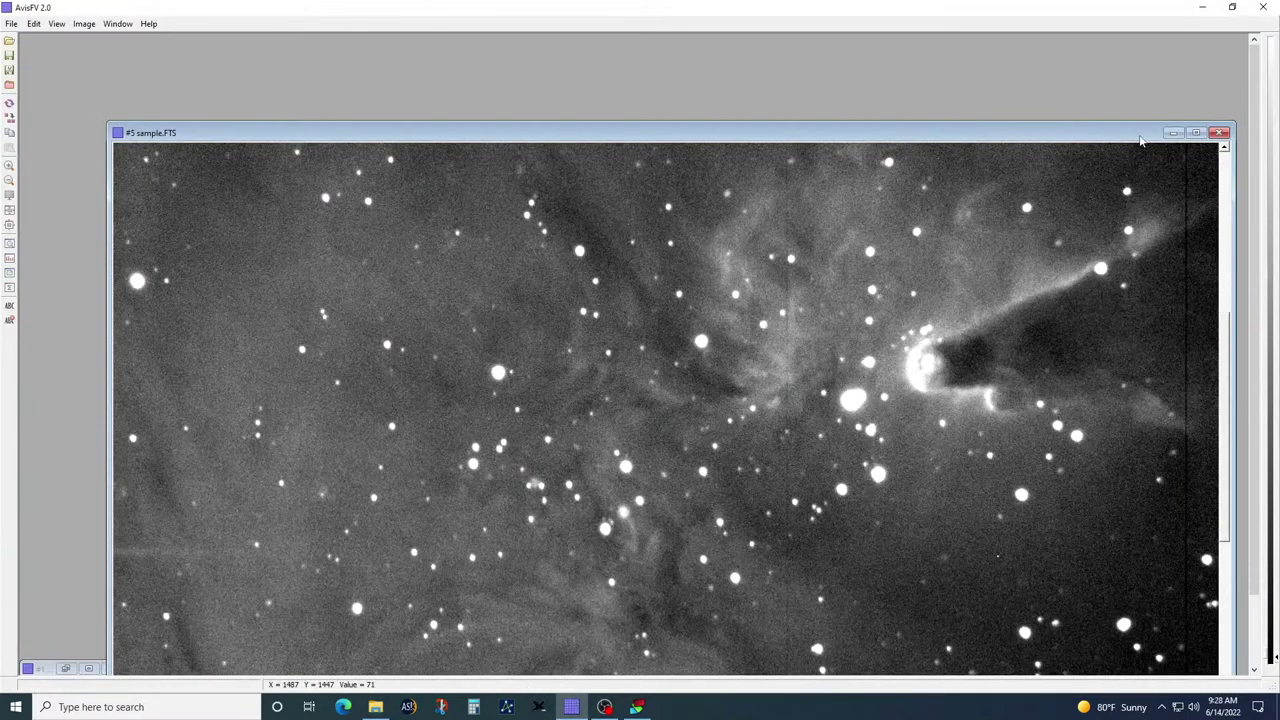
click(1195, 132)
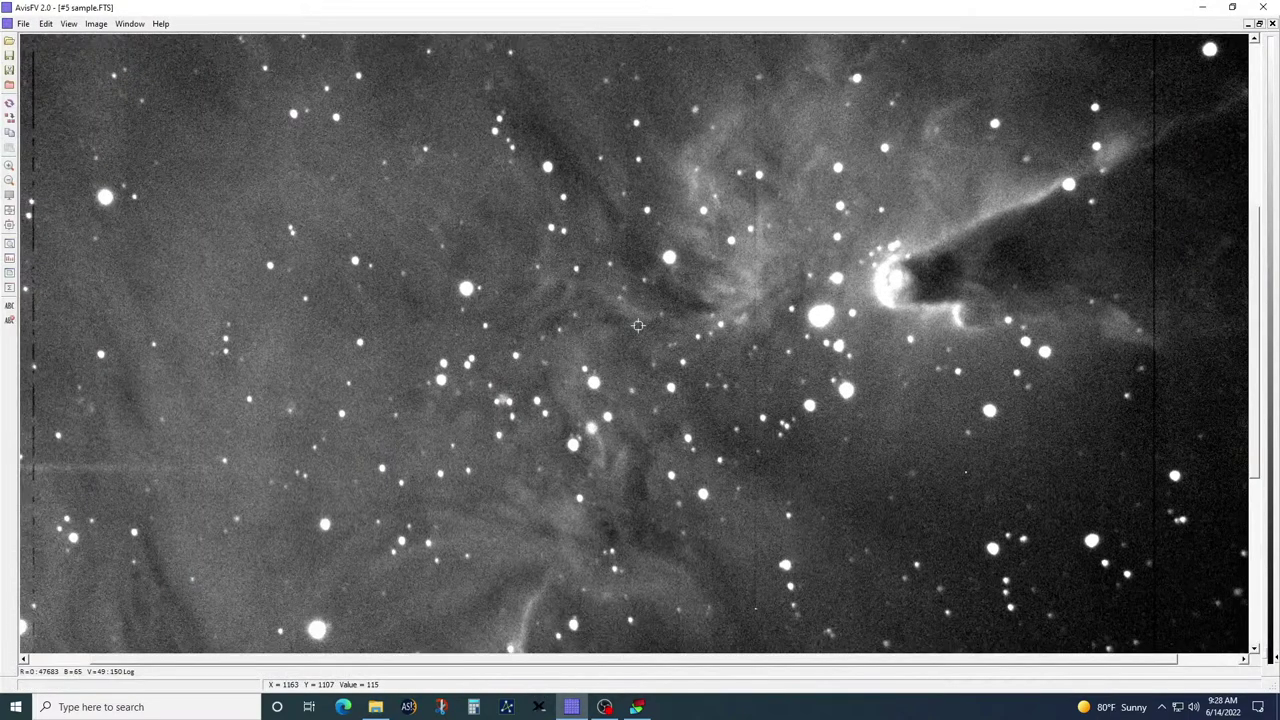
Step: Raise the upper display level of sample.FTS past 355 to examine the nebula and stars at a darker stretch
scroll(554, 358, up, 5)
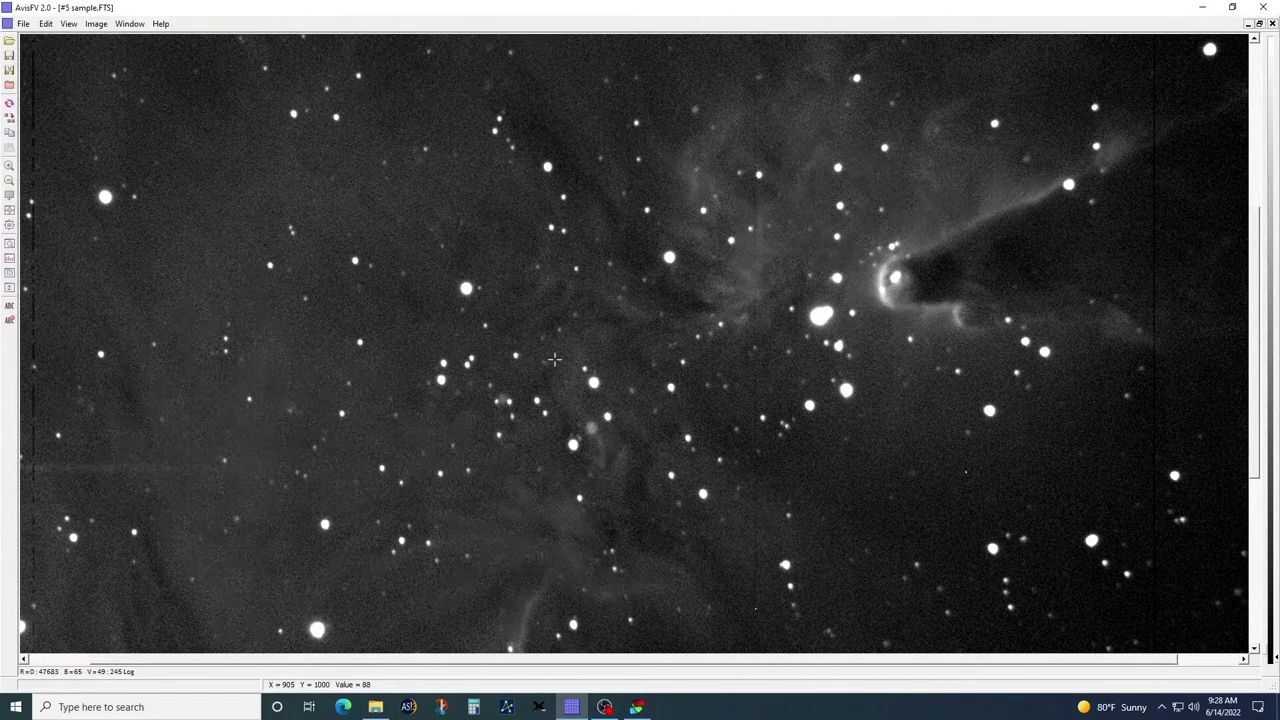
scroll(554, 358, up, 2)
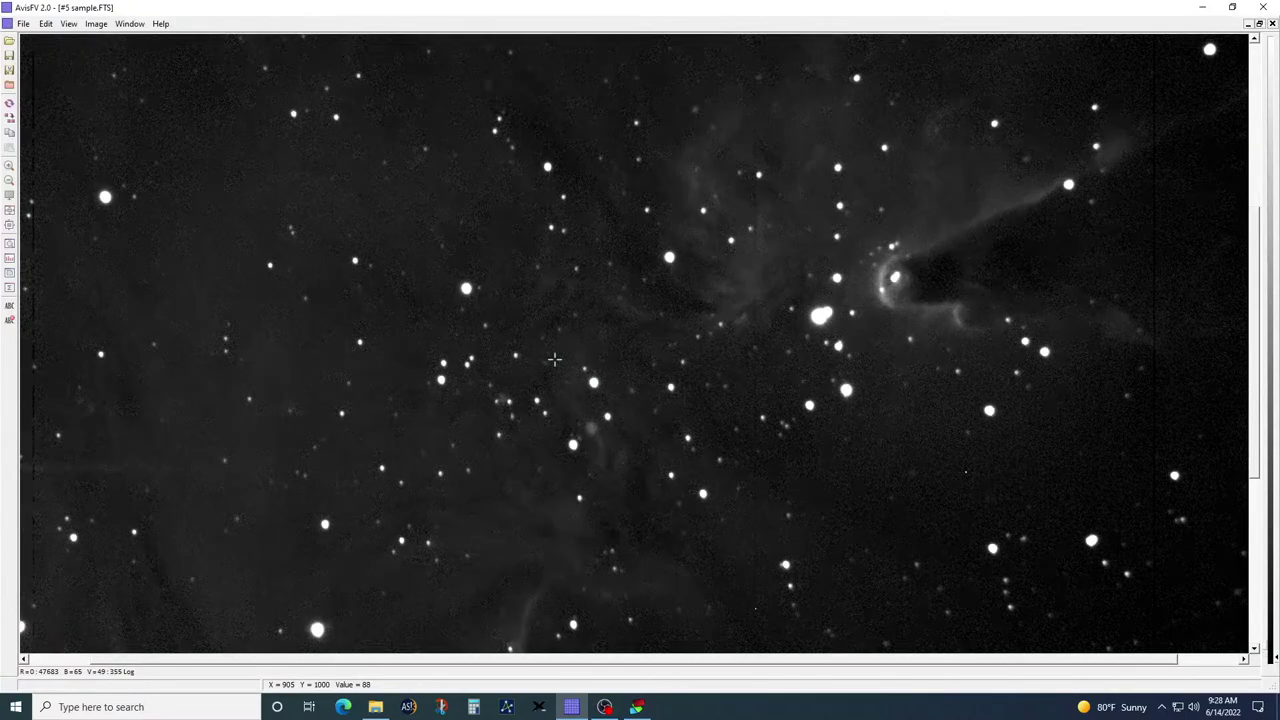
scroll(554, 358, up, 2)
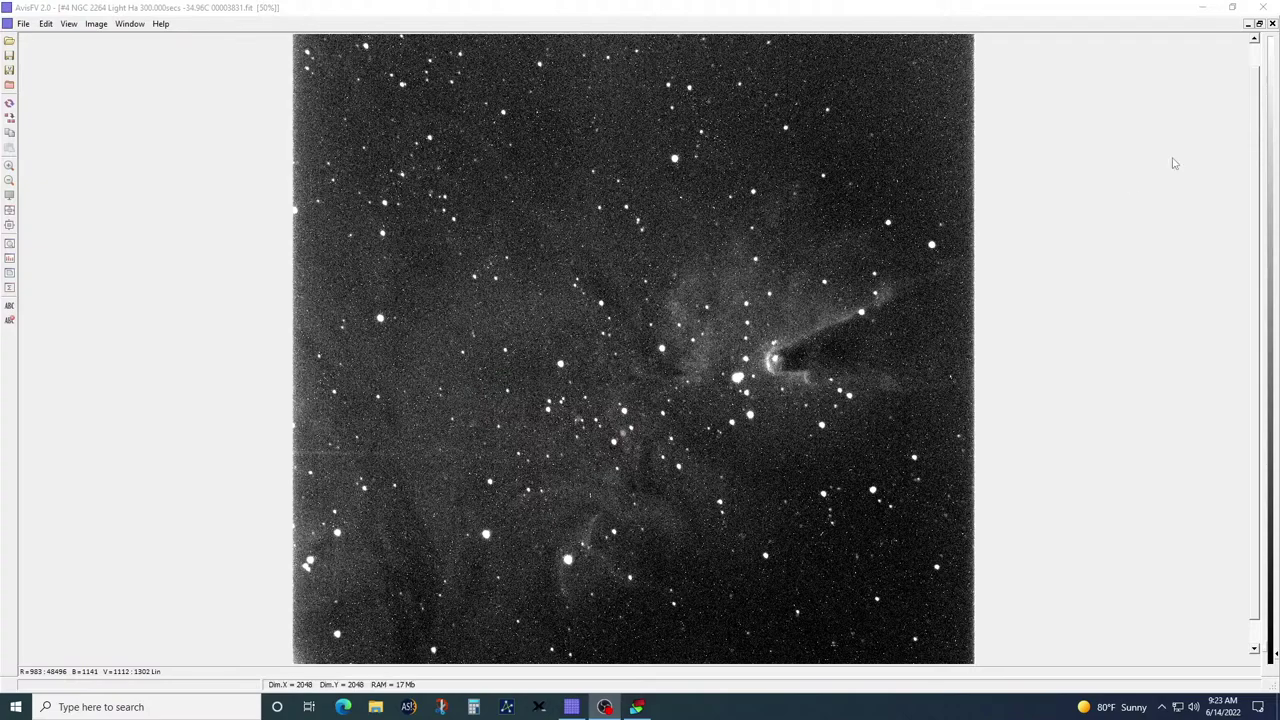
Step: Minimize the single light frame NGC 2264 Light Ha 300.000secs -34.96C 00003831.fit
click(1248, 23)
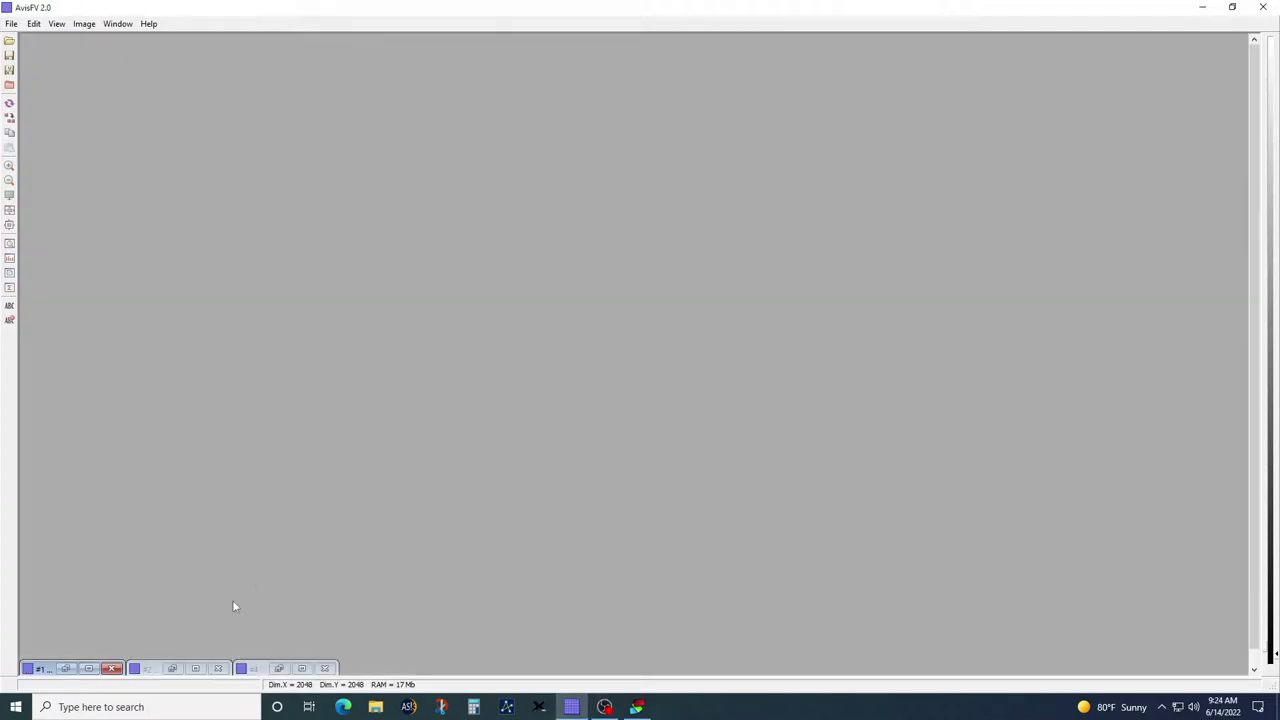